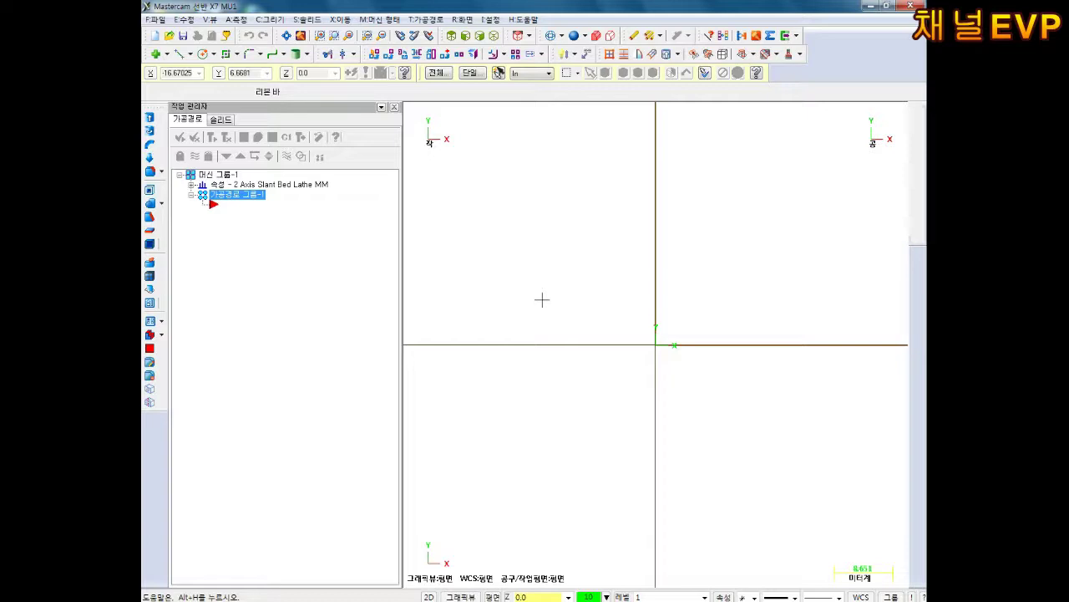
# Step: Make the toolpath group active and set the lathe diameter plane to +D+Z
pyautogui.click(265, 195)
pyautogui.scroll(-1, 526, 380)
pyautogui.scroll(-1, 568, 381)
pyautogui.scroll(-1, 612, 393)
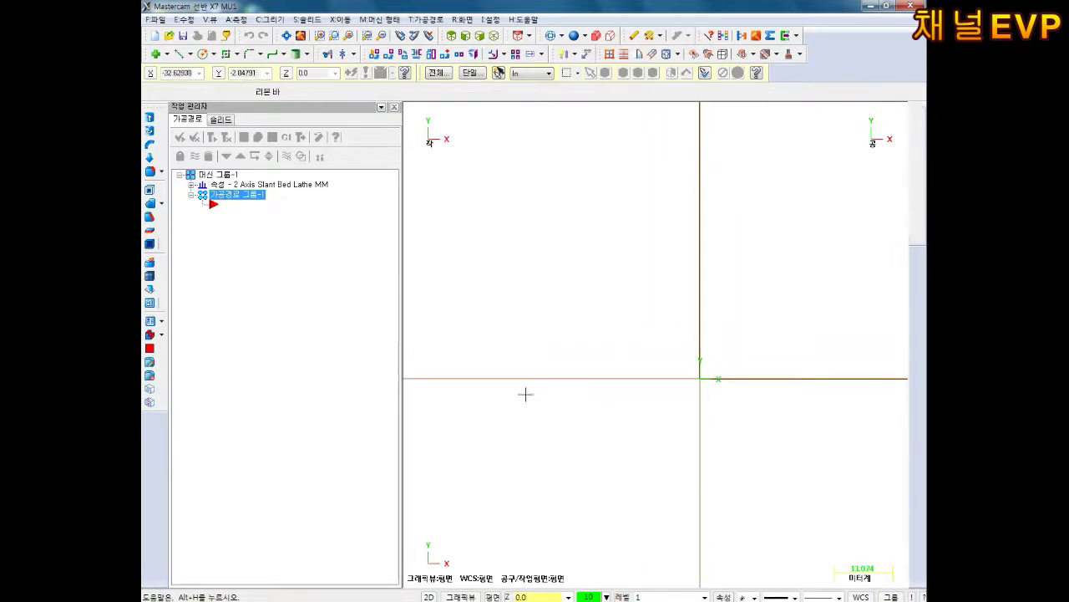
pyautogui.click(492, 596)
pyautogui.moveTo(524, 475)
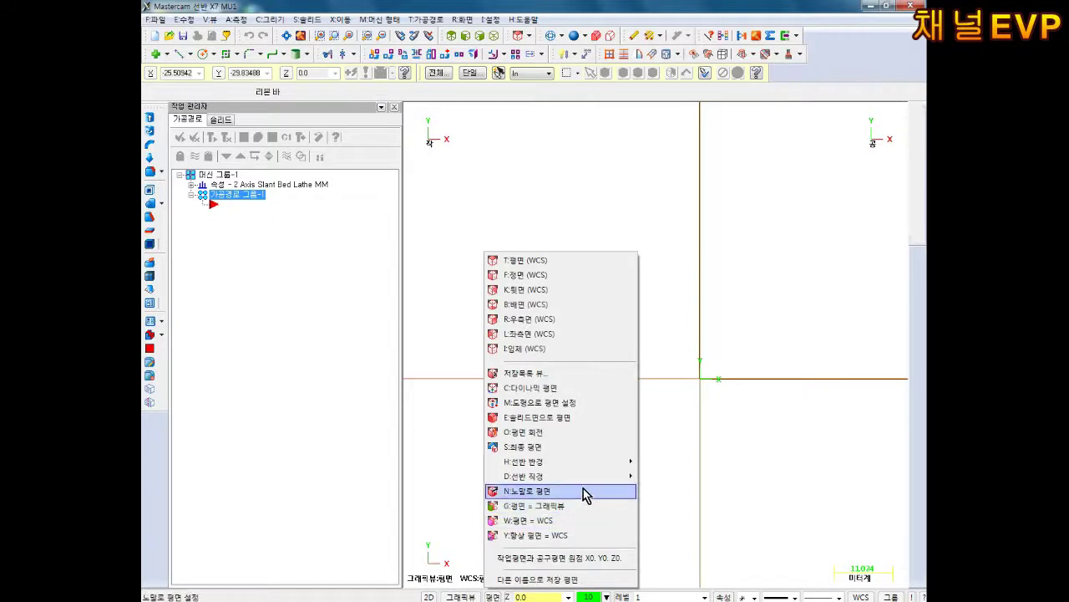
pyautogui.click(678, 475)
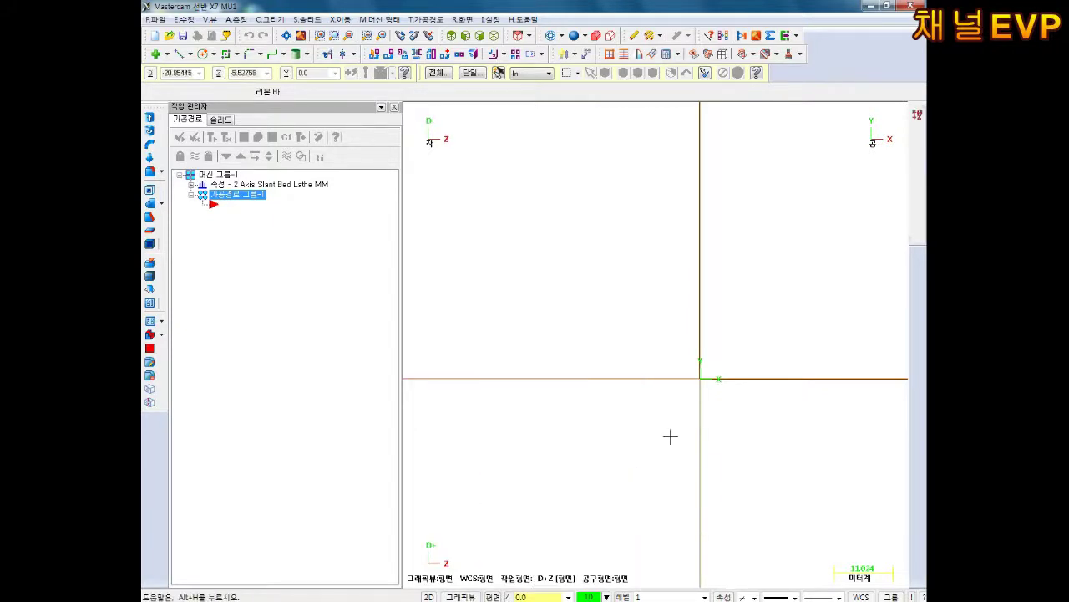
# Step: Start the line profile at the origin and draw the first segment to Z-15 at diameter 10
pyautogui.click(179, 54)
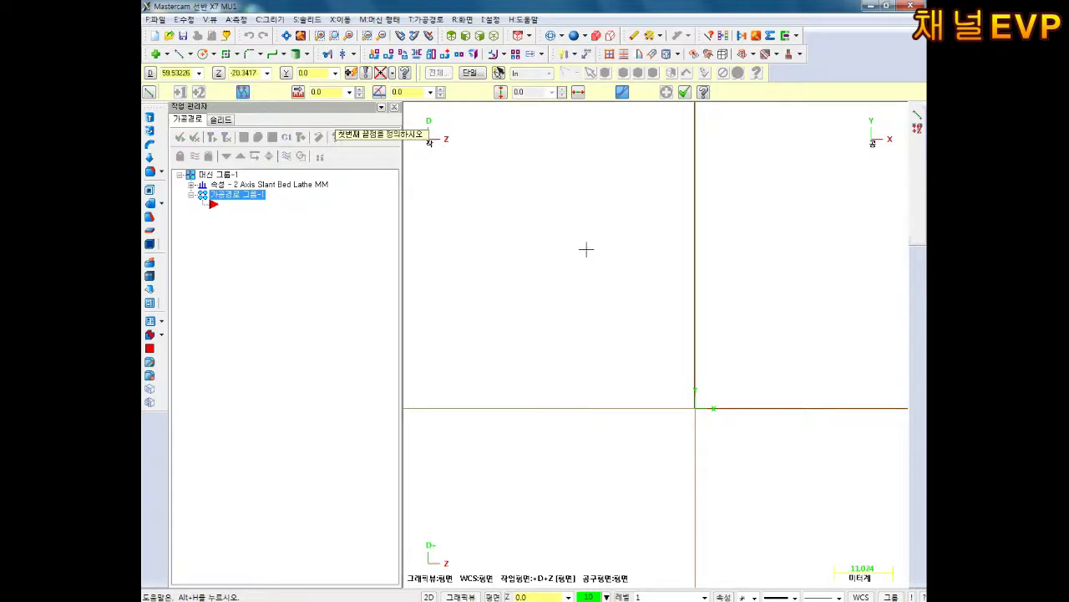
pyautogui.write('0,')
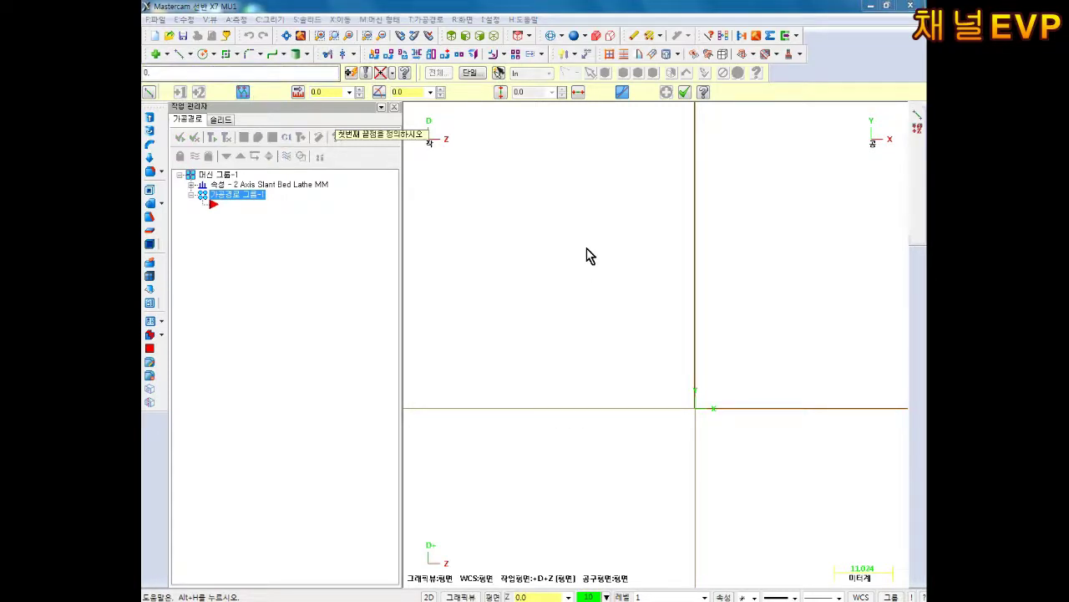
pyautogui.press('Return')
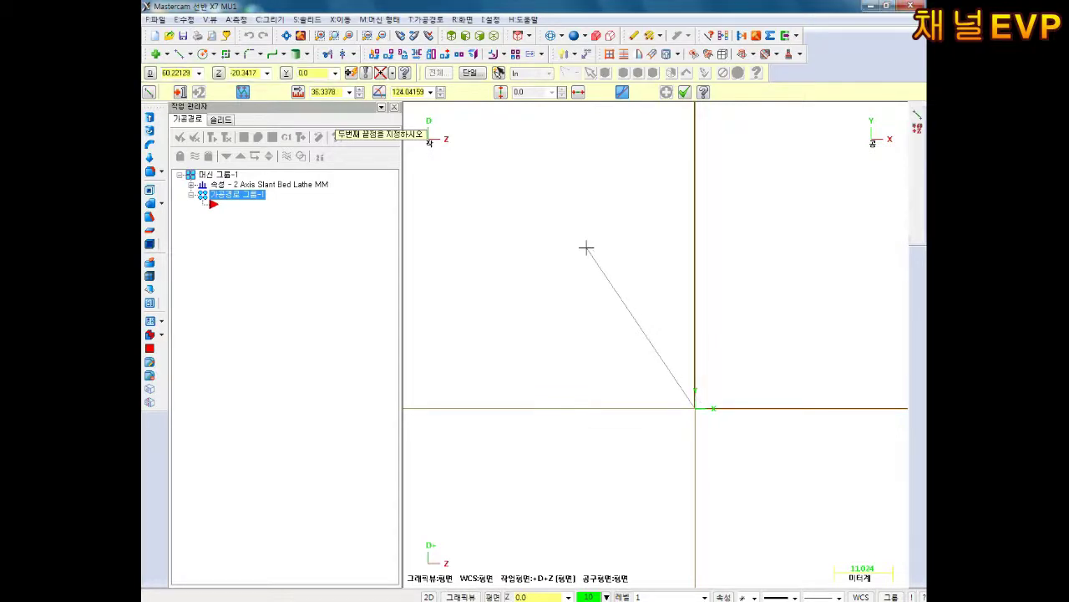
pyautogui.write('D')
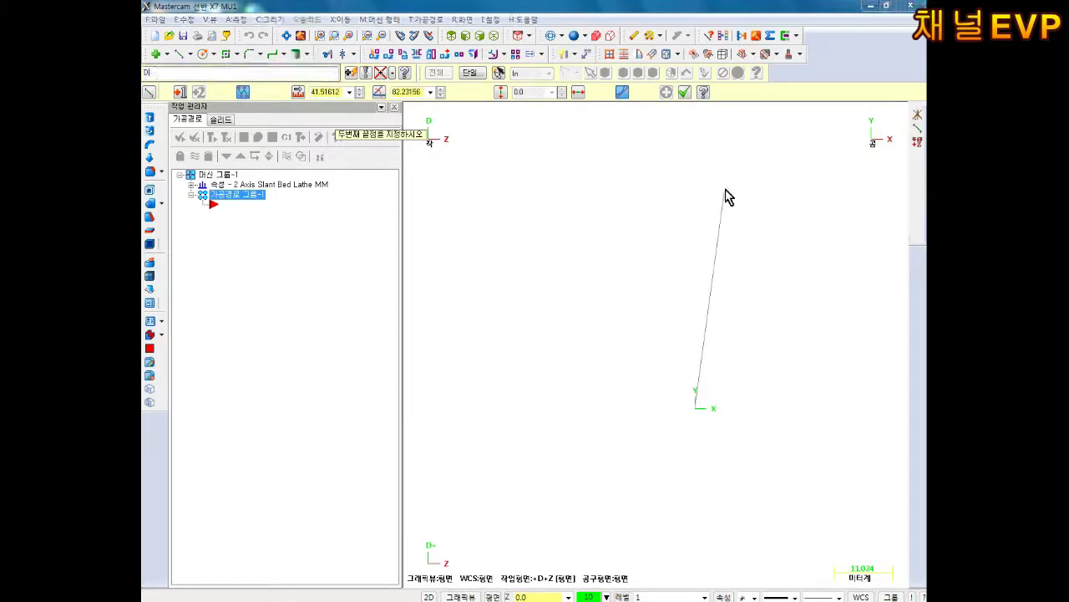
pyautogui.write('10')
pyautogui.press('Escape')
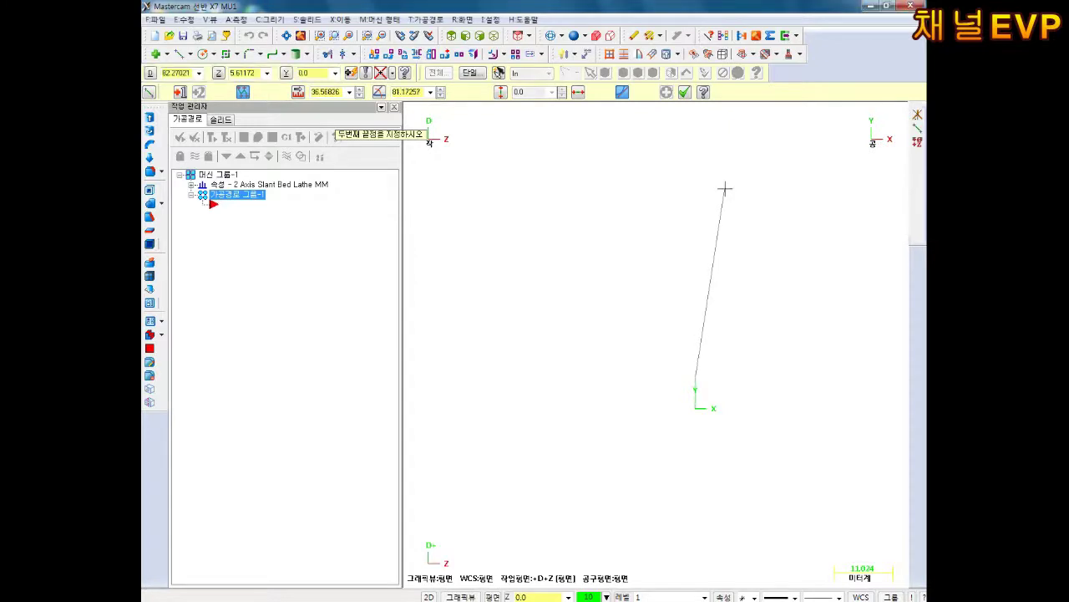
pyautogui.write('Z4')
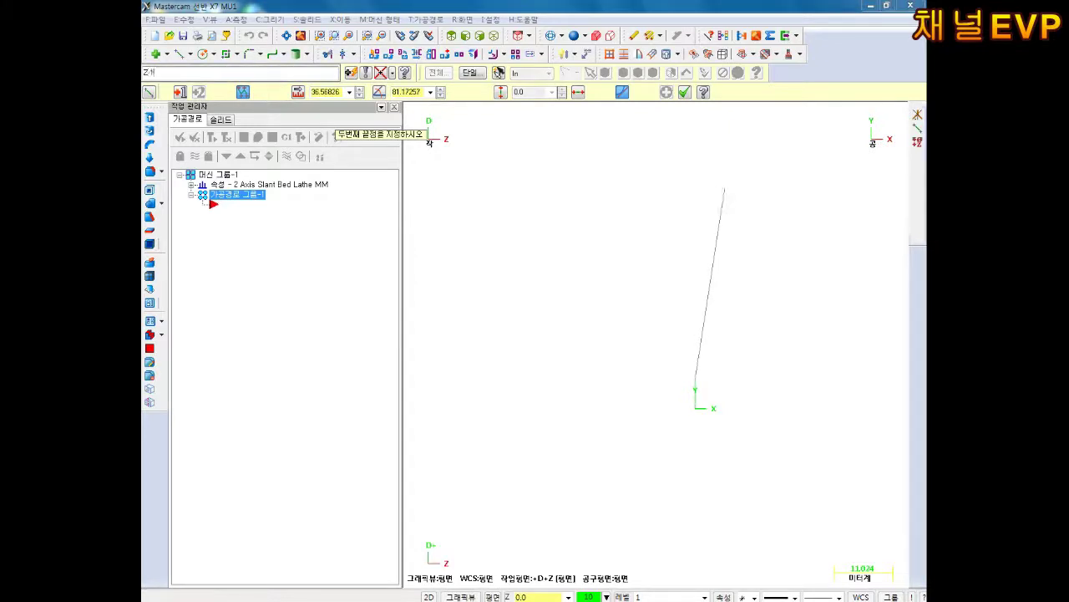
pyautogui.write('-15')
pyautogui.press('Return')
# Step: Continue the profile with steps up to diameter 20 and diameter 40, finishing the outline
pyautogui.write('D20')
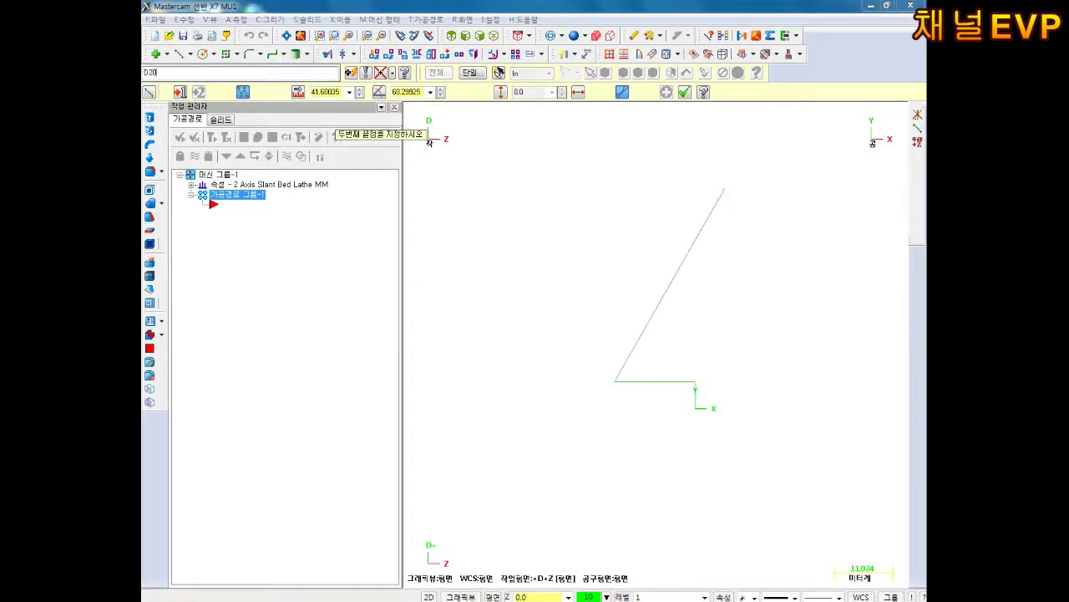
pyautogui.press('Return')
pyautogui.write('Z')
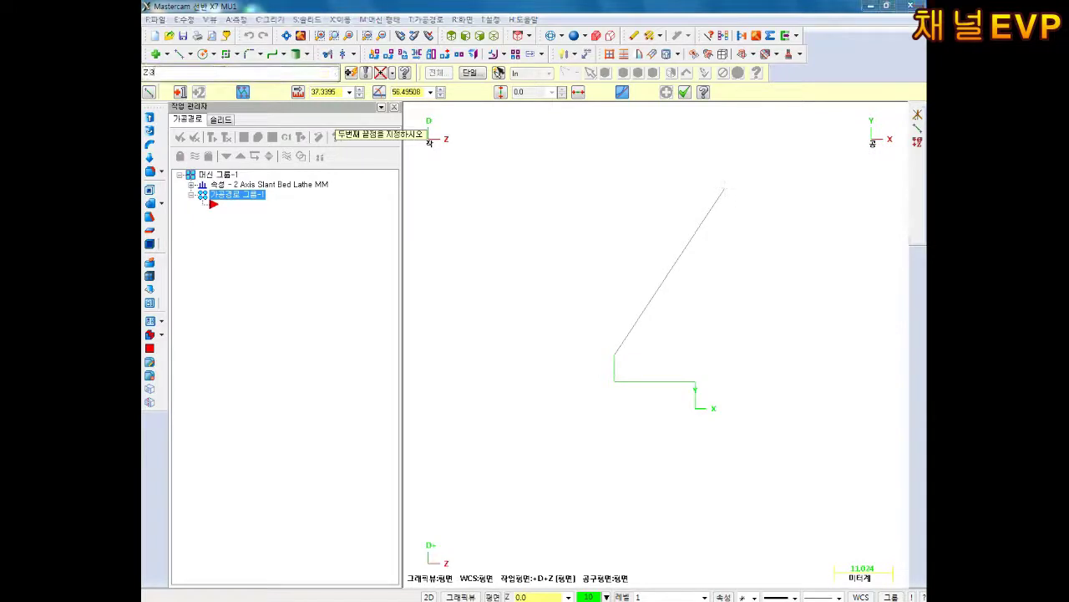
pyautogui.write('0')
pyautogui.press('Return')
pyautogui.write('D')
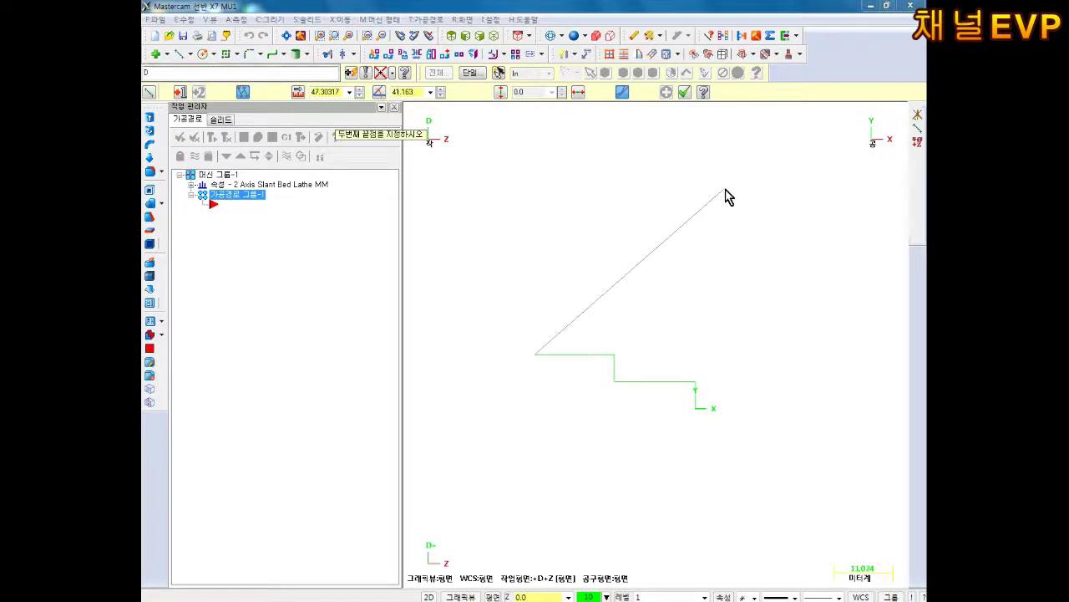
pyautogui.press('Return')
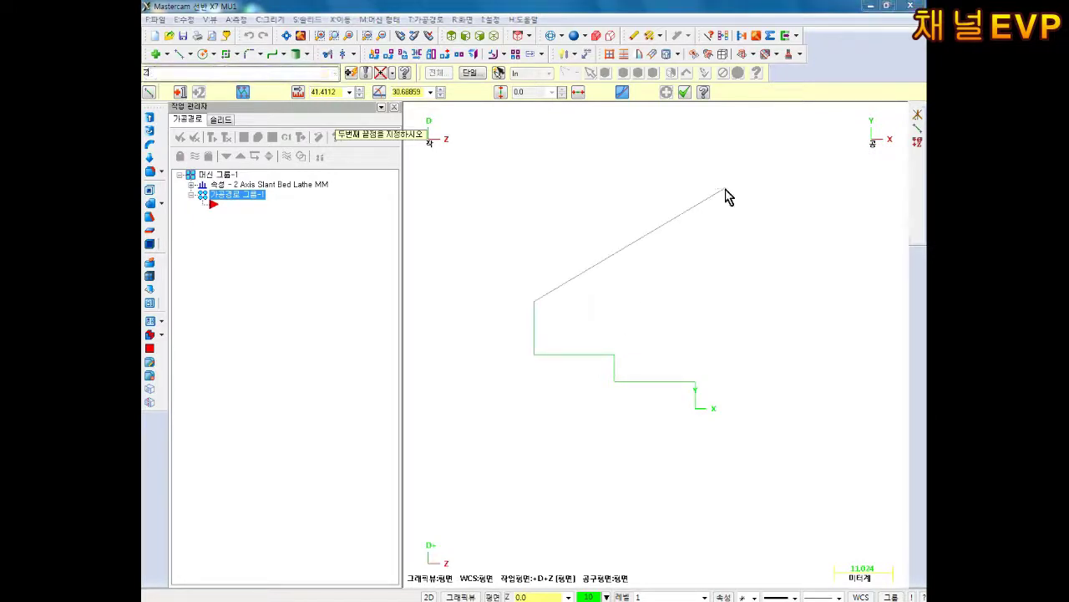
pyautogui.write('Z50')
pyautogui.press('Return')
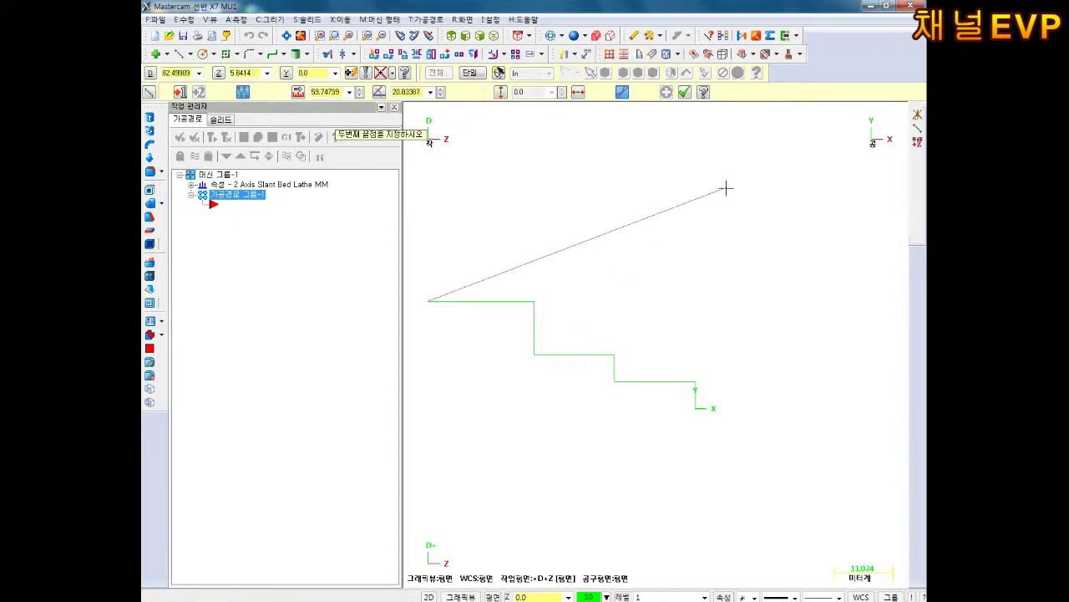
pyautogui.press('Escape')
pyautogui.scroll(1, 610, 337)
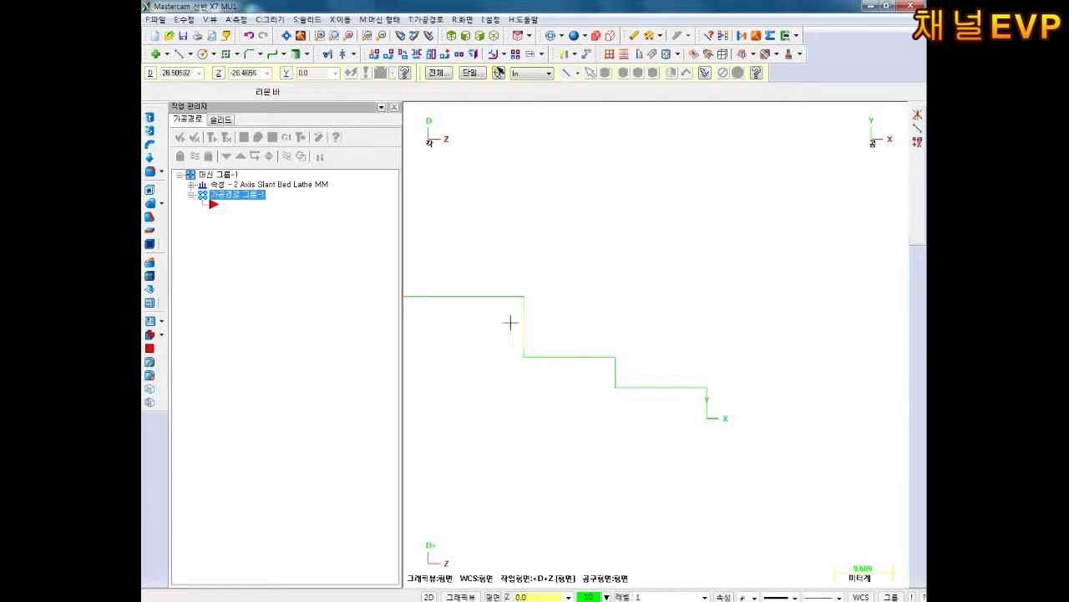
# Step: Fillet the top, middle and small-end step corners at R3, then select the whole profile
pyautogui.click(249, 56)
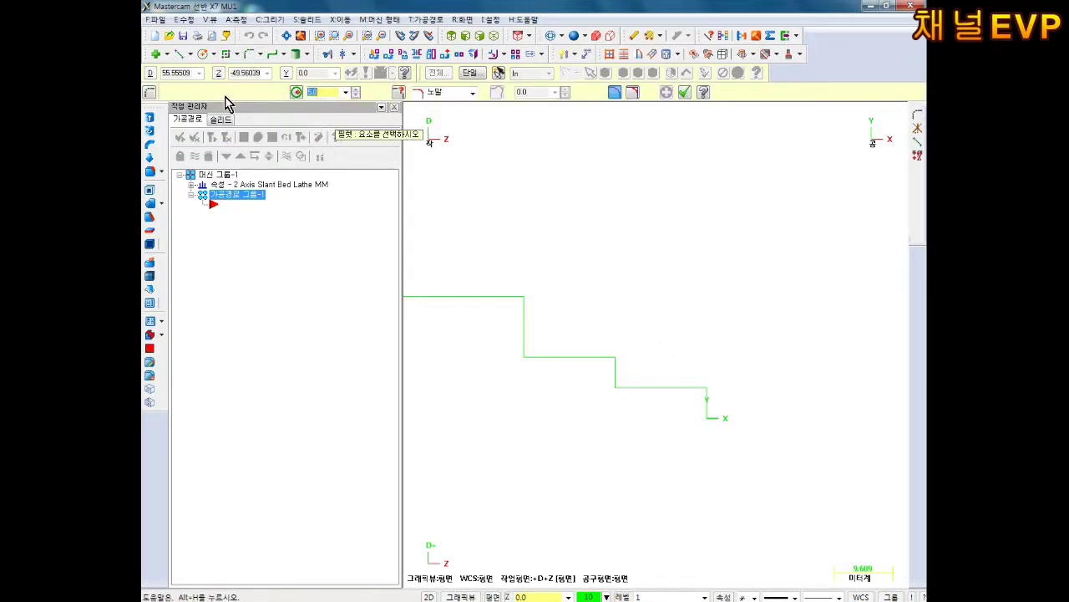
pyautogui.click(513, 297)
pyautogui.click(519, 315)
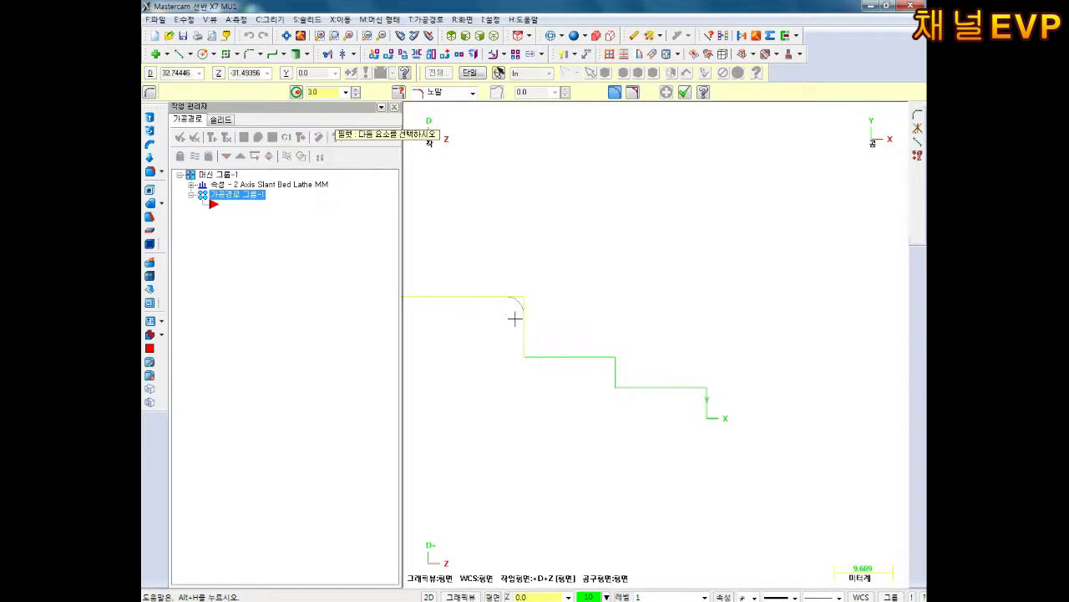
pyautogui.click(555, 357)
pyautogui.click(589, 357)
pyautogui.click(616, 374)
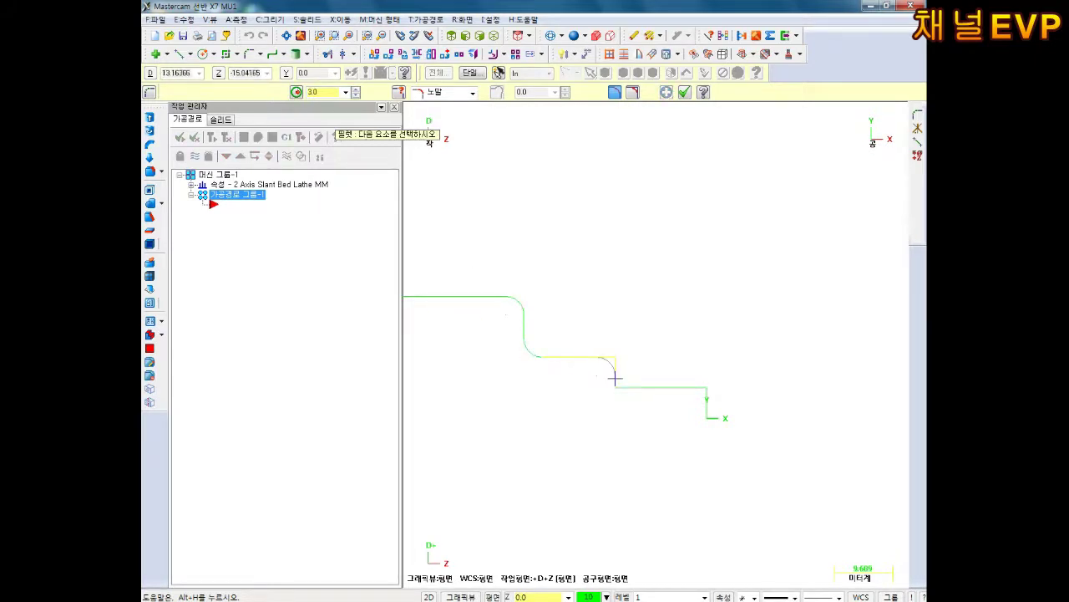
pyautogui.click(690, 387)
pyautogui.click(706, 401)
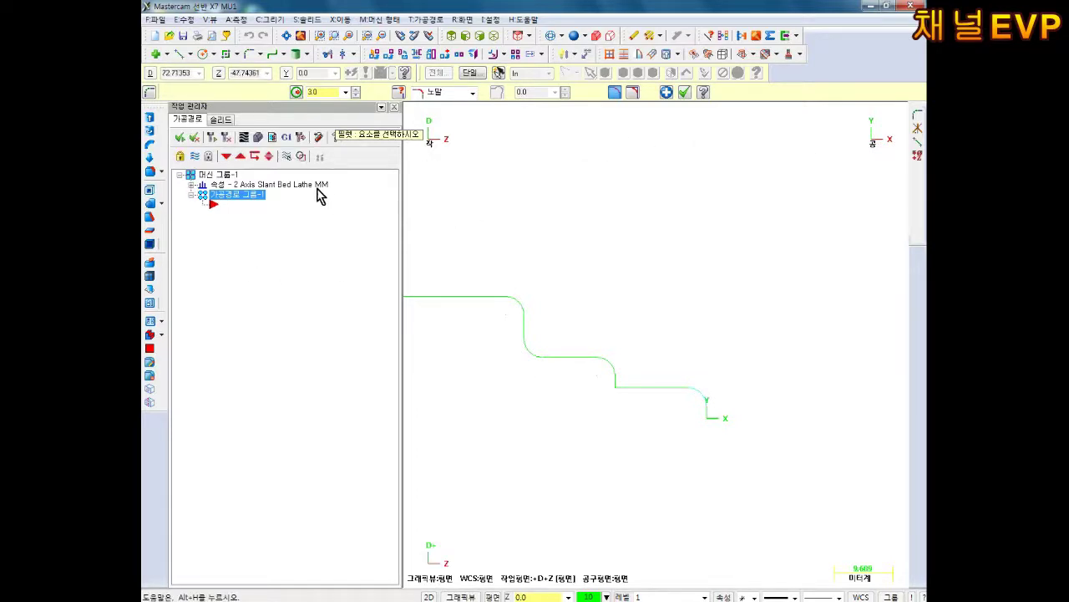
pyautogui.click(684, 92)
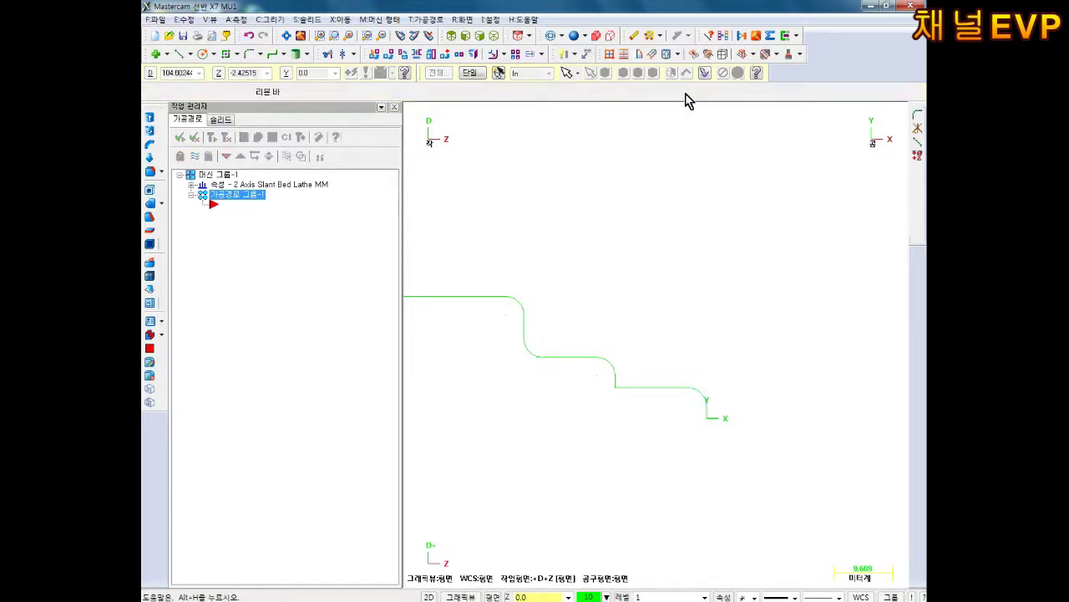
pyautogui.scroll(-1, 602, 344)
pyautogui.moveTo(805, 208); pyautogui.dragTo(418, 461)
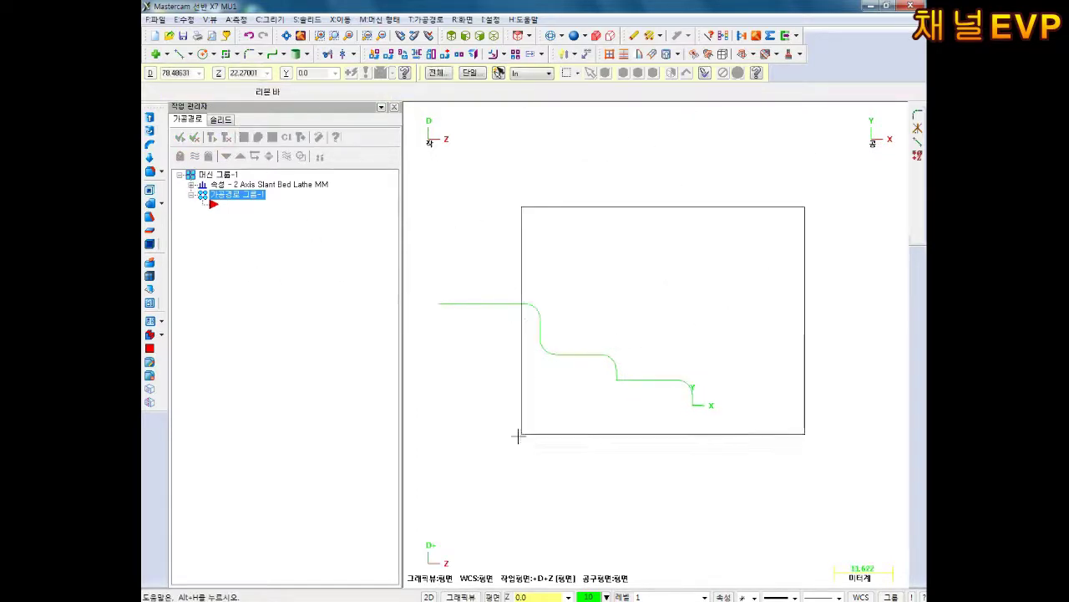
# Step: Apply the thickest line width to the selected profile
pyautogui.rightClick(844, 597)
pyautogui.click(211, 182)
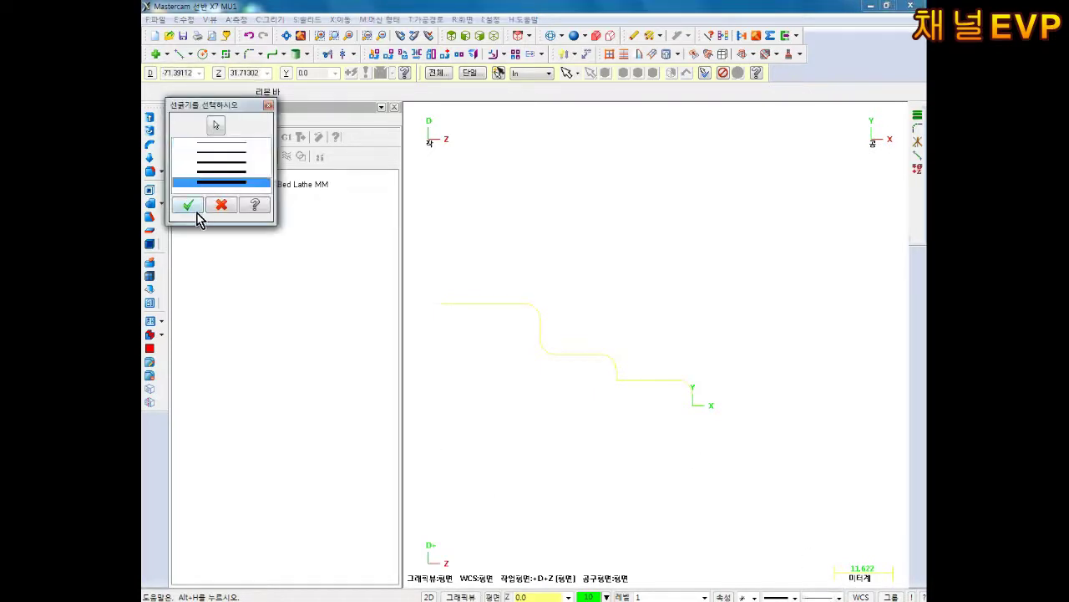
pyautogui.click(185, 208)
pyautogui.scroll(-1, 522, 363)
pyautogui.scroll(1, 561, 330)
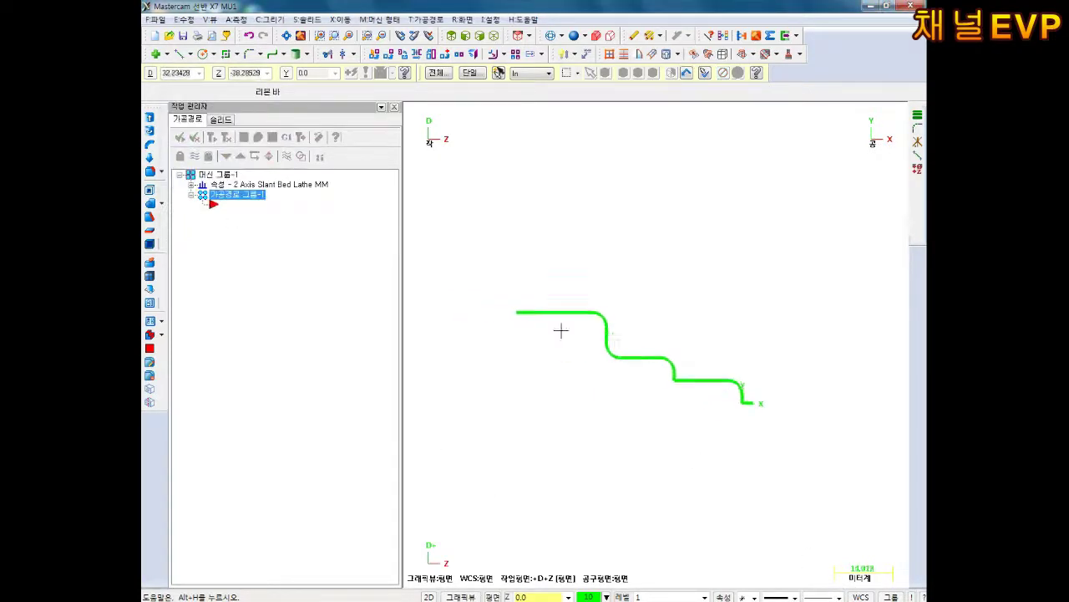
pyautogui.scroll(1, 616, 344)
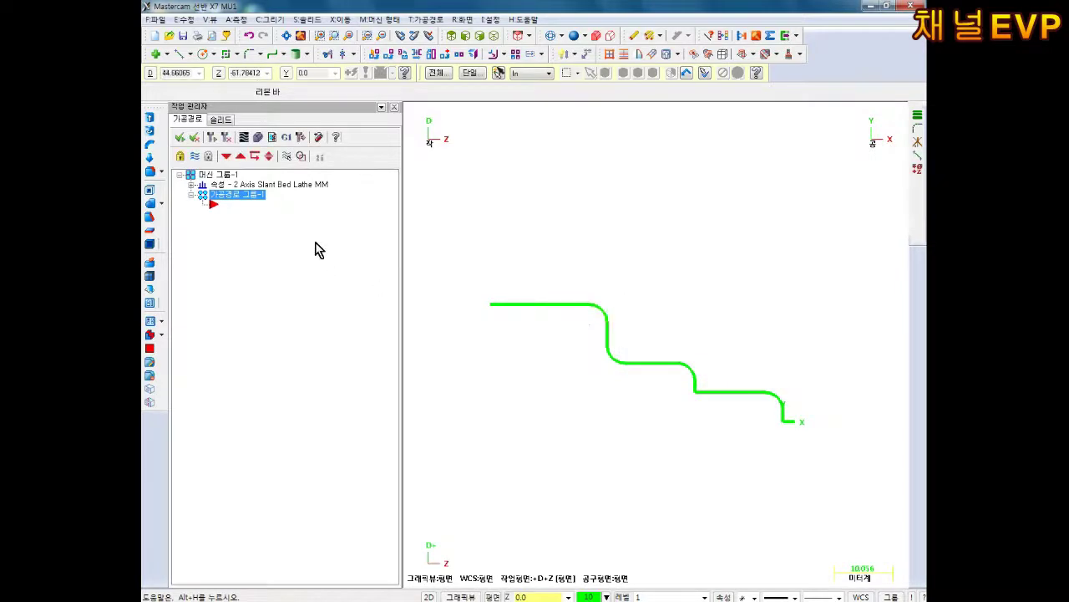
# Step: Create a Lathe Rough toolpath on the chained profile with tool T0101 OD finish right
pyautogui.click(248, 200)
pyautogui.rightClick(248, 201)
pyautogui.moveTo(301, 216)
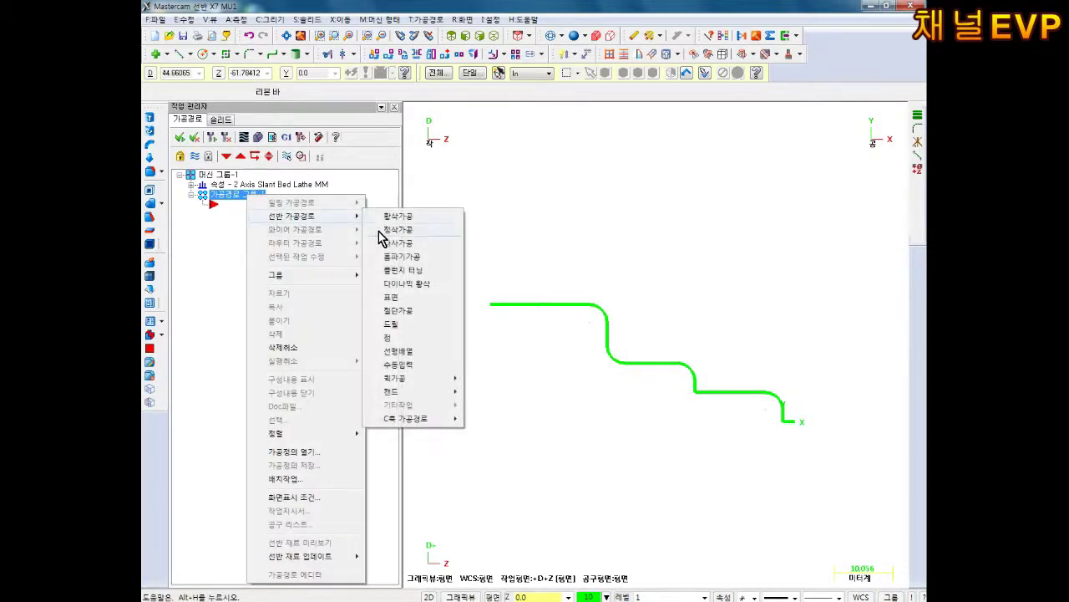
pyautogui.click(395, 218)
pyautogui.click(299, 205)
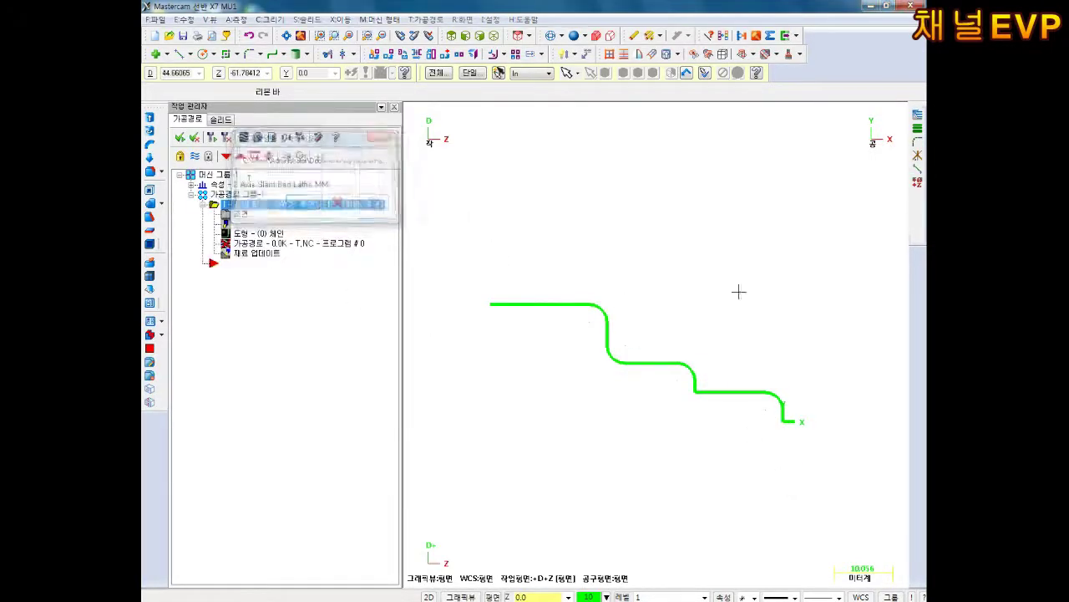
pyautogui.click(789, 420)
pyautogui.click(540, 303)
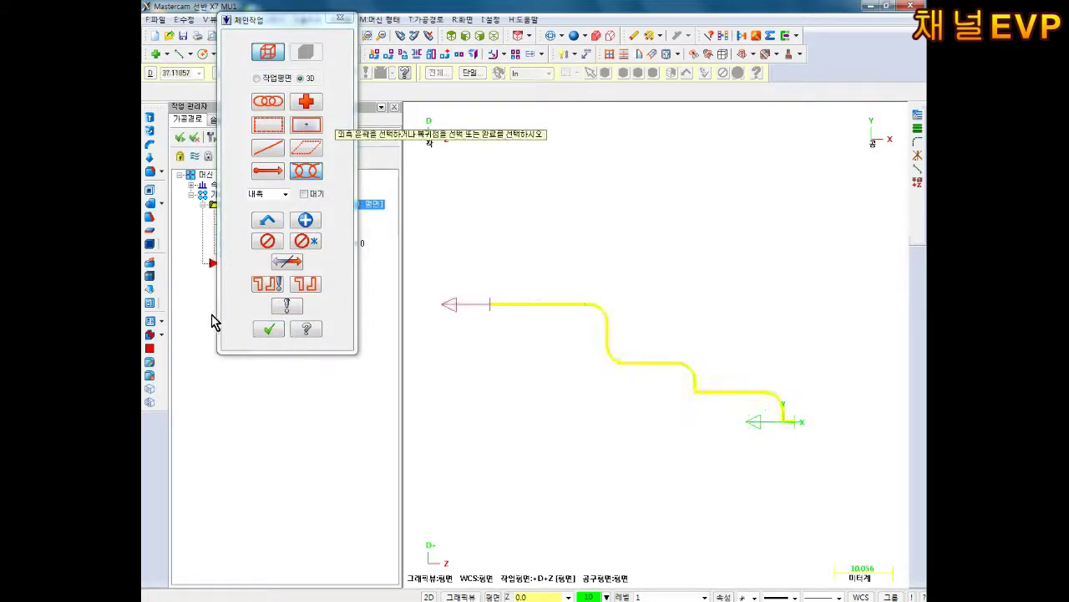
pyautogui.click(266, 329)
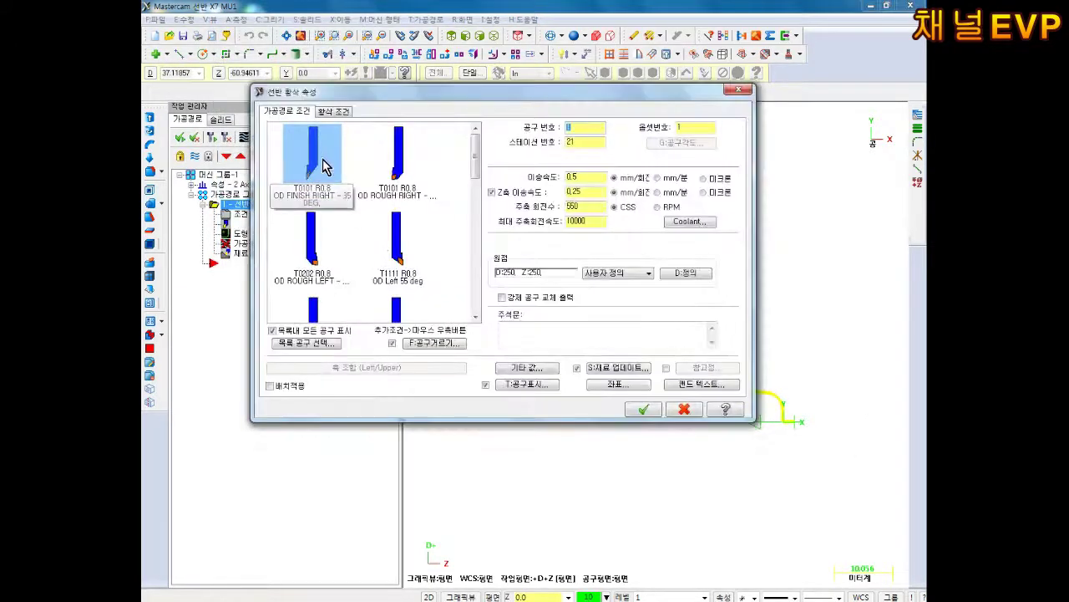
pyautogui.click(326, 163)
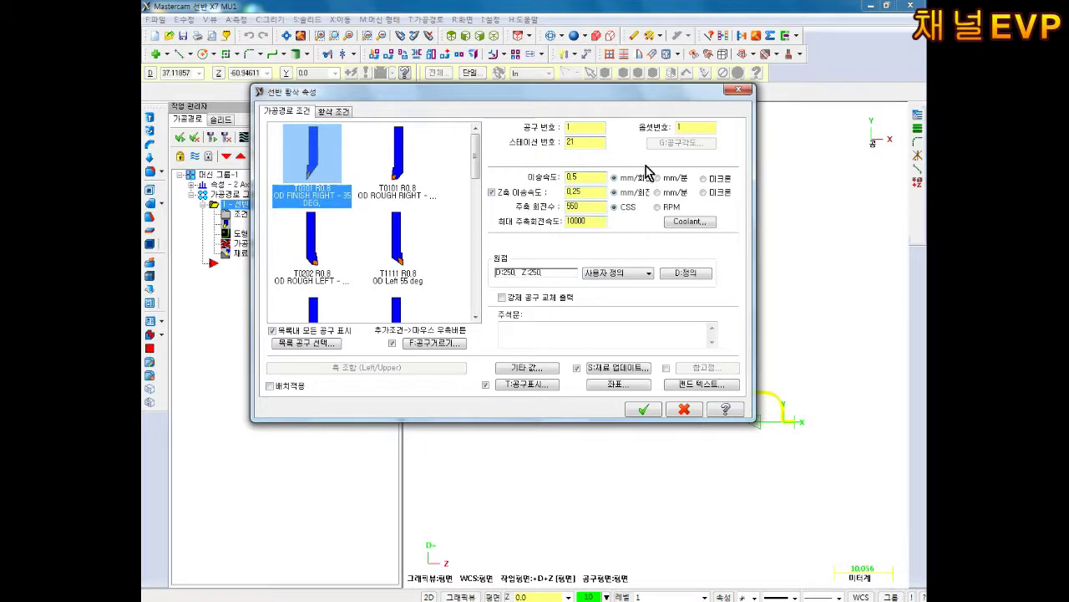
pyautogui.click(336, 110)
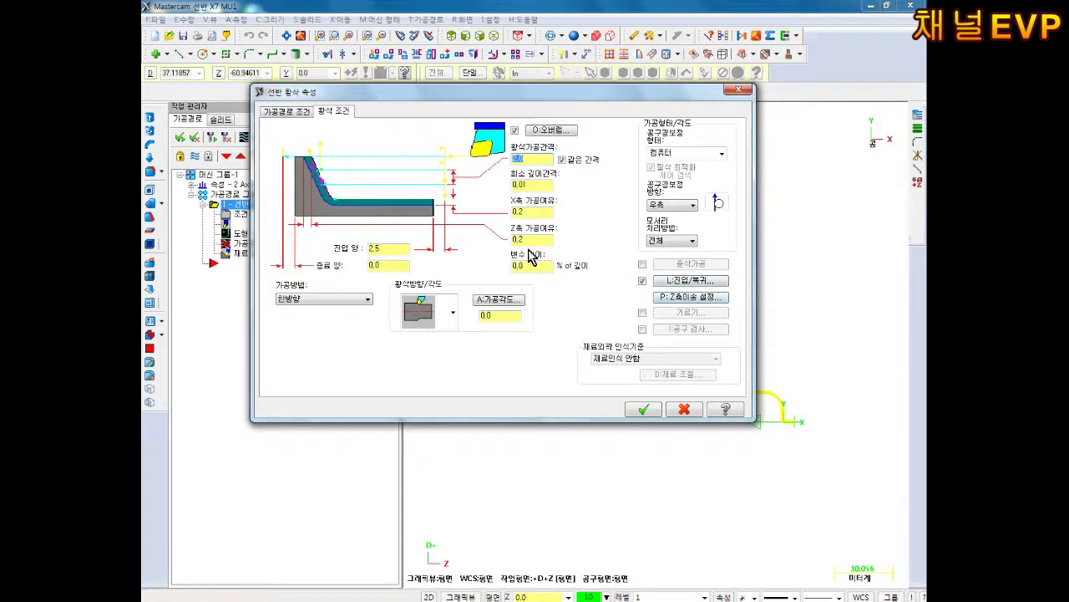
pyautogui.click(644, 410)
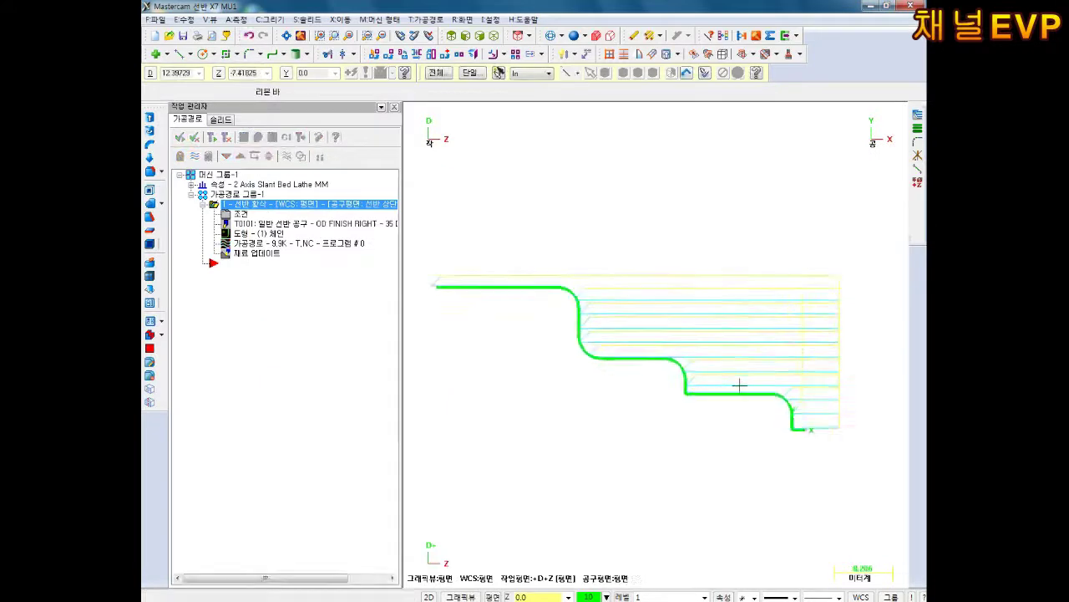
# Step: Post the rough-turning operation and save the NC program as 01-12
pyautogui.scroll(1, 730, 387)
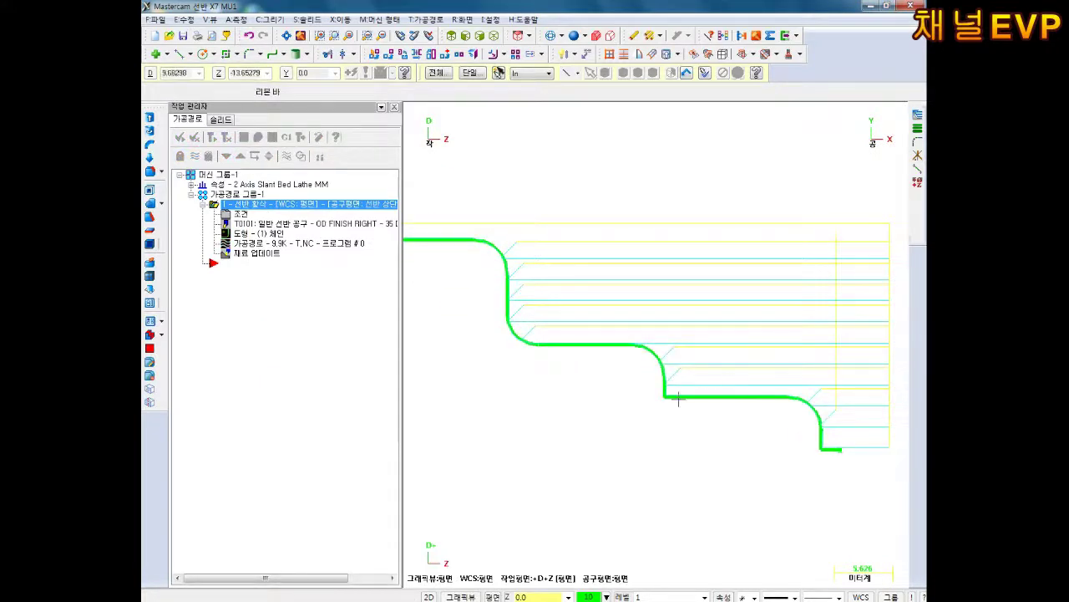
pyautogui.scroll(-1, 679, 399)
pyautogui.scroll(-1, 673, 396)
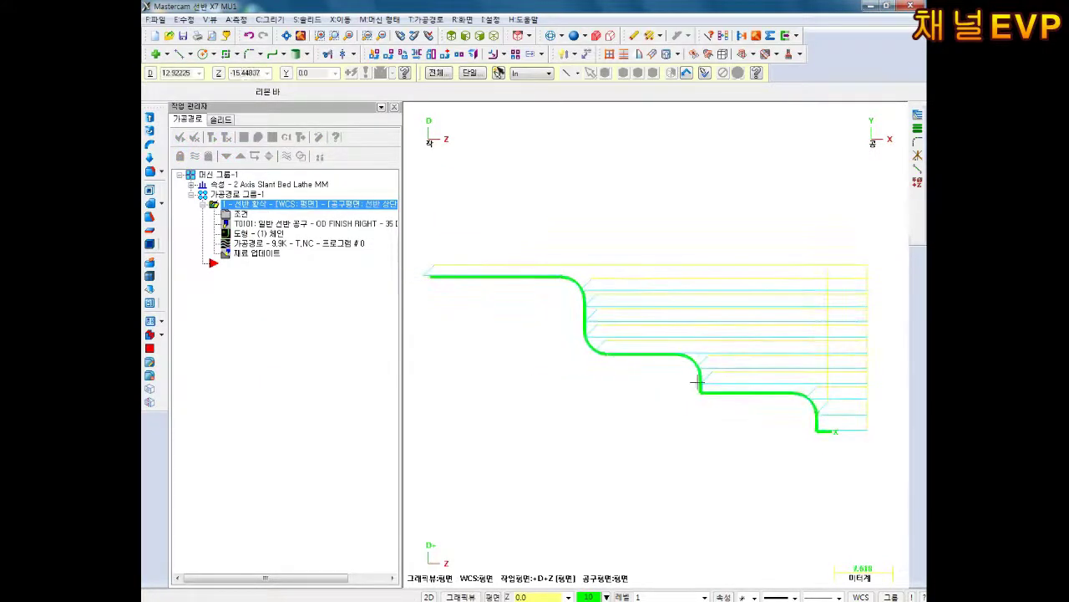
pyautogui.click(287, 137)
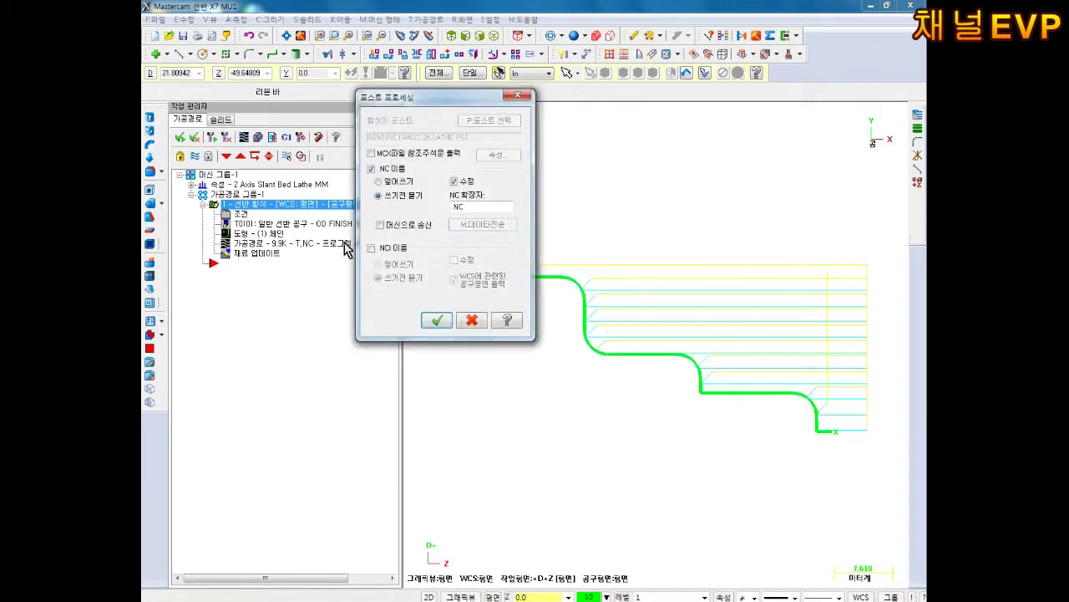
pyautogui.click(436, 320)
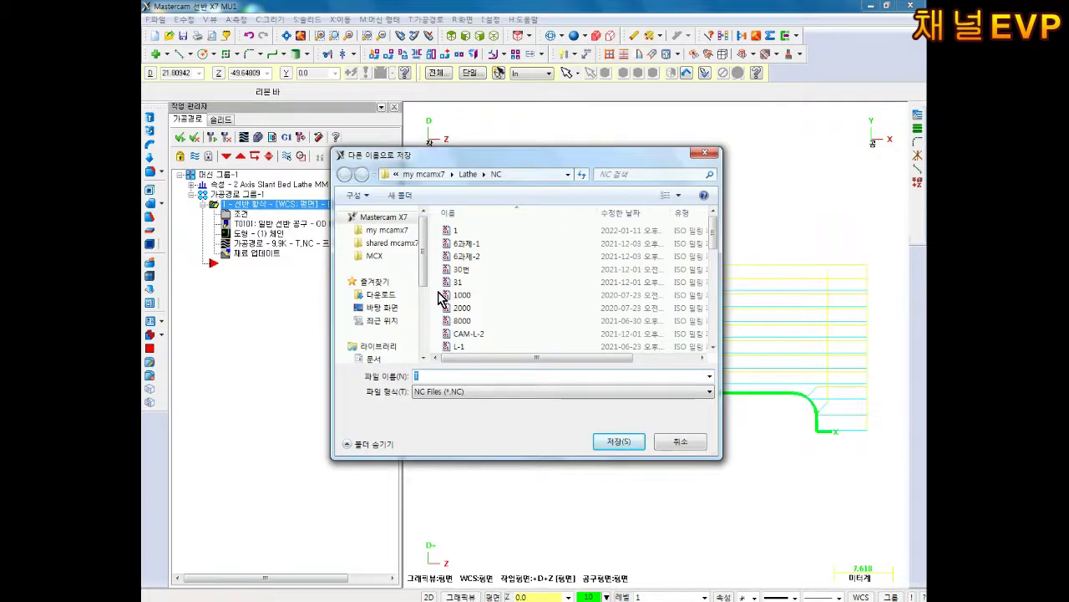
pyautogui.write('01-12')
pyautogui.press('Return')
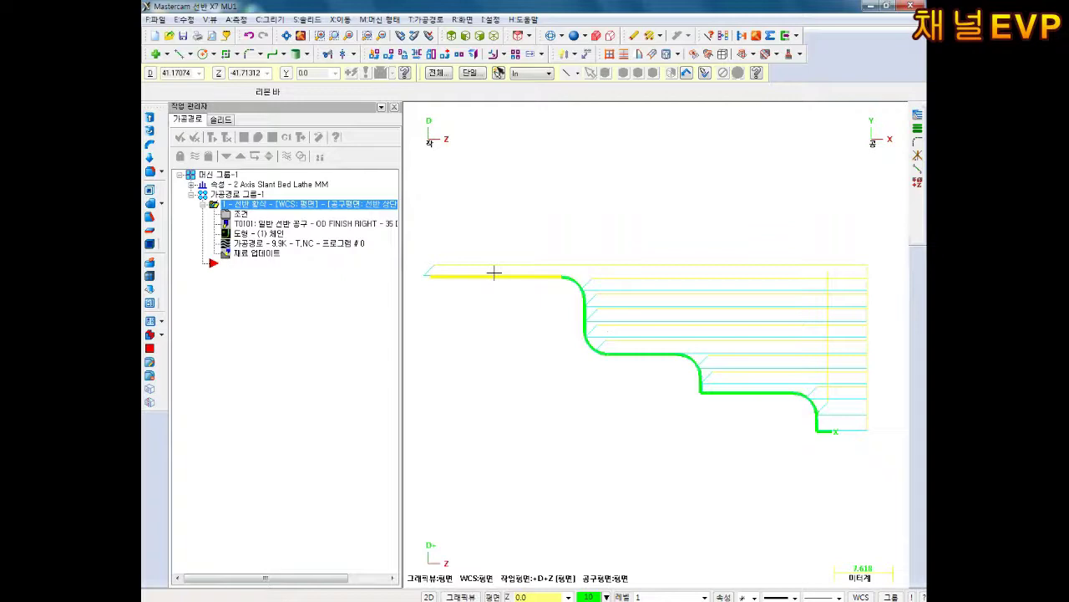
# Step: Step through the arc lines 18 to 55 checking their I and K values, then close CIMCO Edit
pyautogui.scroll(-3, 495, 280)
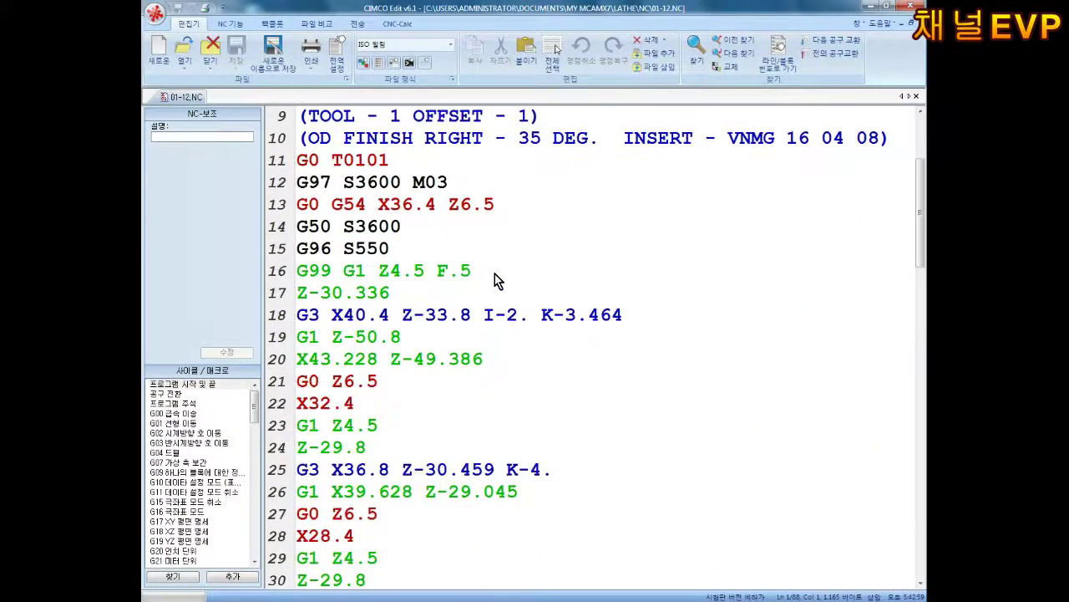
pyautogui.click(509, 368)
pyautogui.click(564, 330)
pyautogui.press('Up')
pyautogui.press('Right')
pyautogui.press('Right')
pyautogui.press('Right')
pyautogui.press('Left')
pyautogui.press('Left')
pyautogui.press('Left')
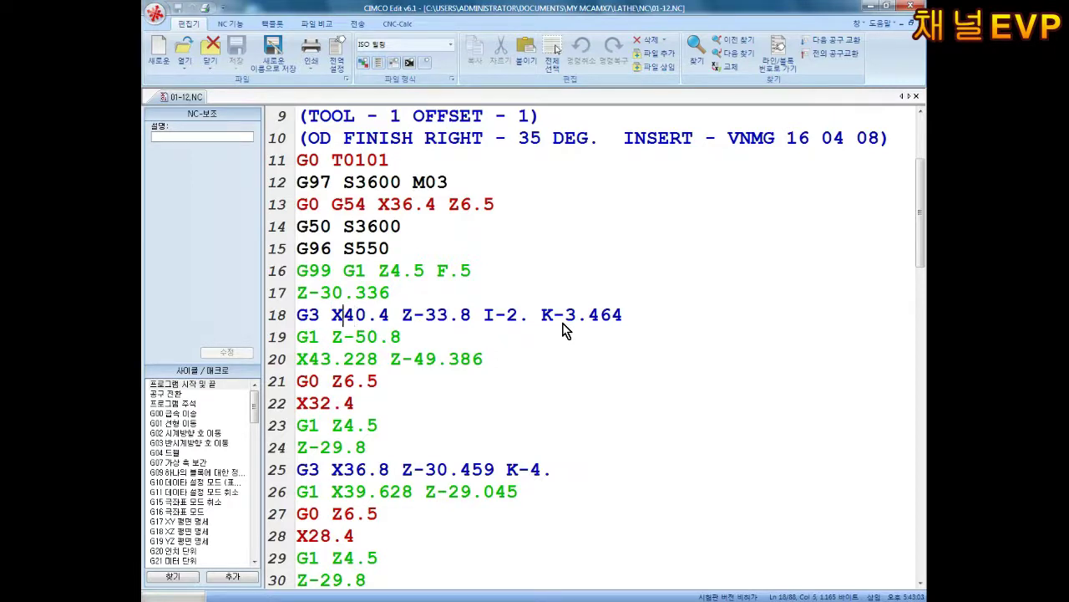
pyautogui.press('Right')
pyautogui.press('Right')
pyautogui.press('Right')
pyautogui.press('Down')
pyautogui.press('Down')
pyautogui.press('Down')
pyautogui.press('Down')
pyautogui.press('Down')
pyautogui.press('Down')
pyautogui.press('Down')
pyautogui.press('Down')
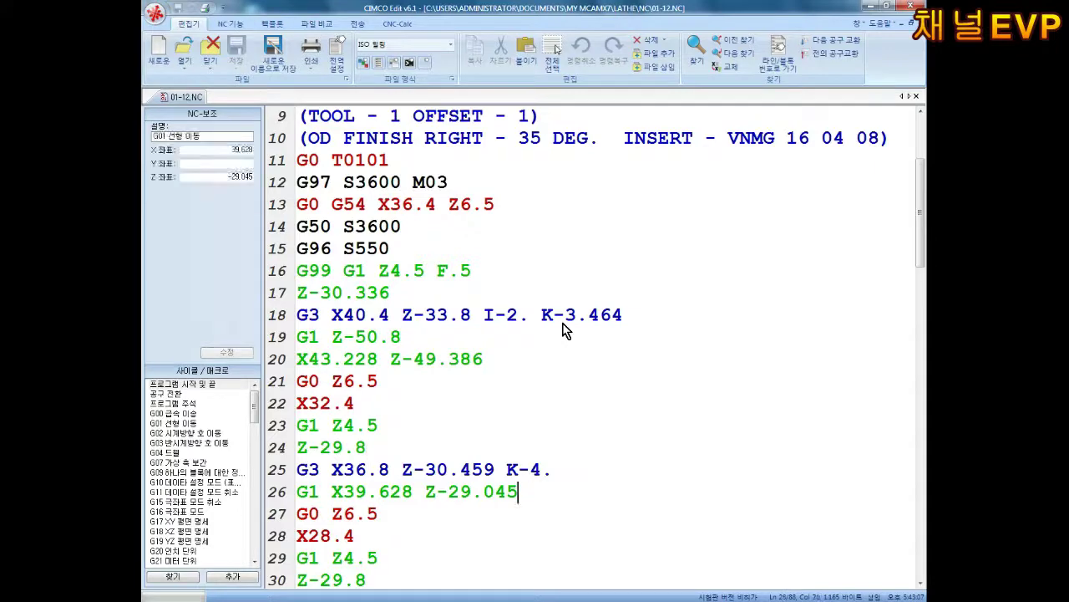
pyautogui.press('Down')
pyautogui.press('Down')
pyautogui.press('Down')
pyautogui.press('Down')
pyautogui.press('Down')
pyautogui.press('Down')
pyautogui.press('Down')
pyautogui.press('Down')
pyautogui.press('Down')
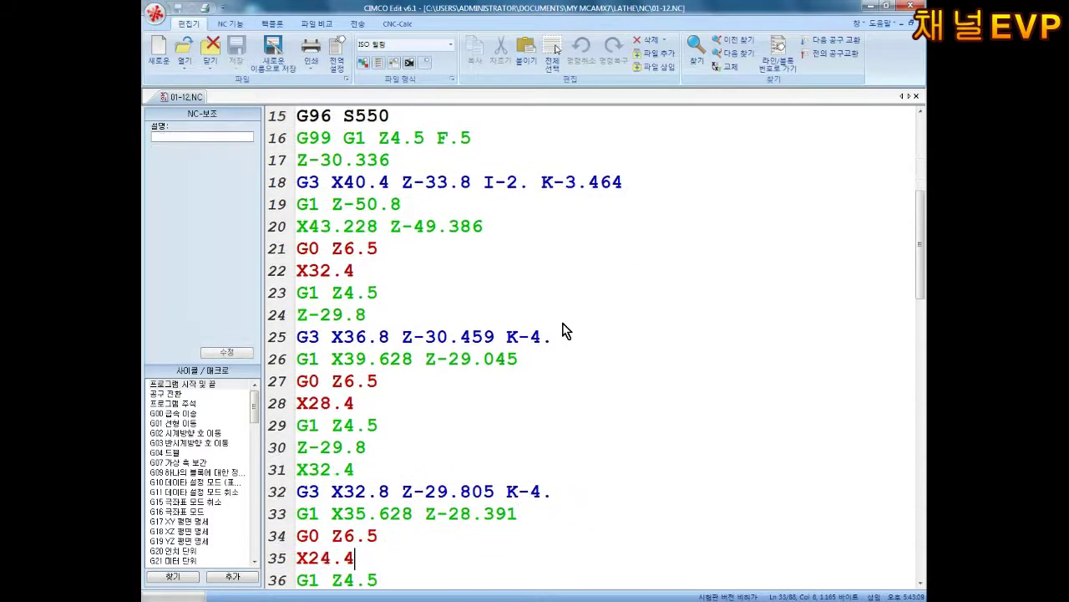
pyautogui.press('Down')
pyautogui.press('Down')
pyautogui.press('Down')
pyautogui.press('Down')
pyautogui.press('Down')
pyautogui.press('Down')
pyautogui.press('Down')
pyautogui.press('Down')
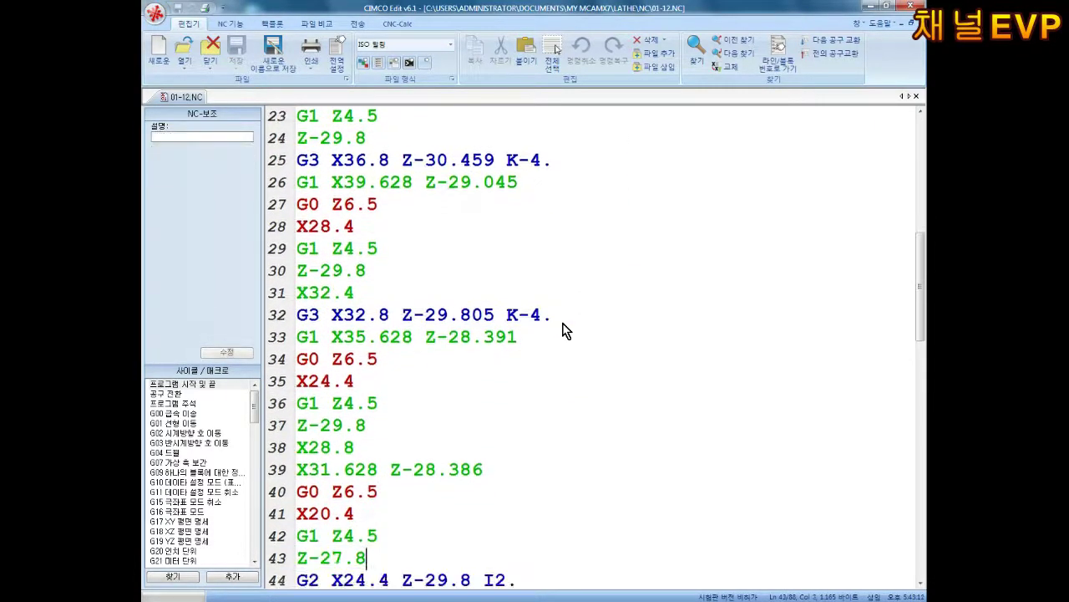
pyautogui.press('Down')
pyautogui.press('Down')
pyautogui.press('Down')
pyautogui.press('Down')
pyautogui.press('Down')
pyautogui.press('Down')
pyautogui.press('Down')
pyautogui.press('Down')
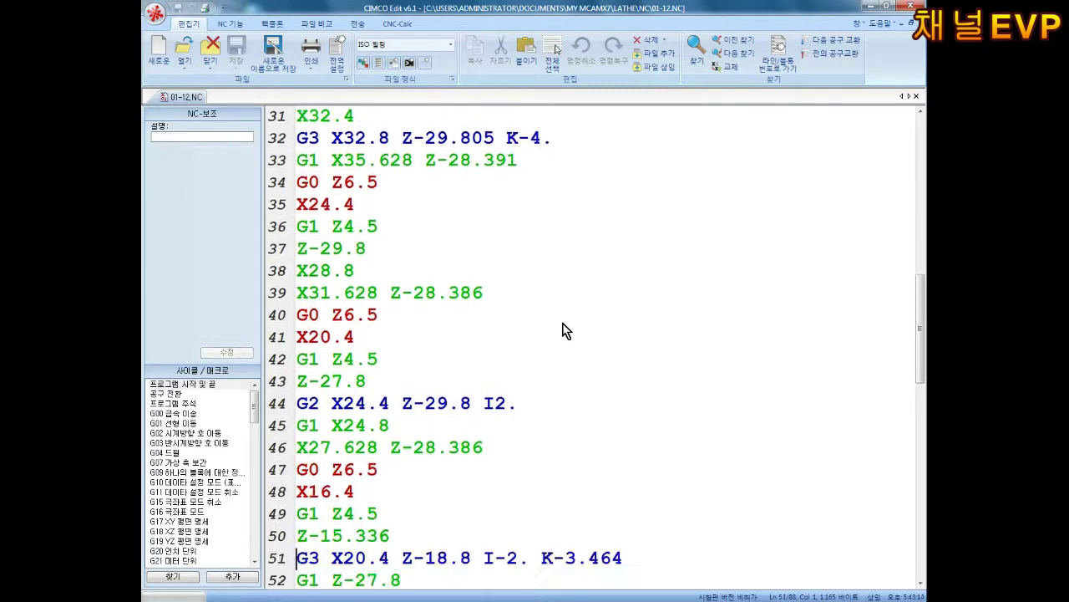
pyautogui.press('Down')
pyautogui.press('Down')
pyautogui.press('Down')
pyautogui.press('Down')
pyautogui.press('Down')
pyautogui.press('Up')
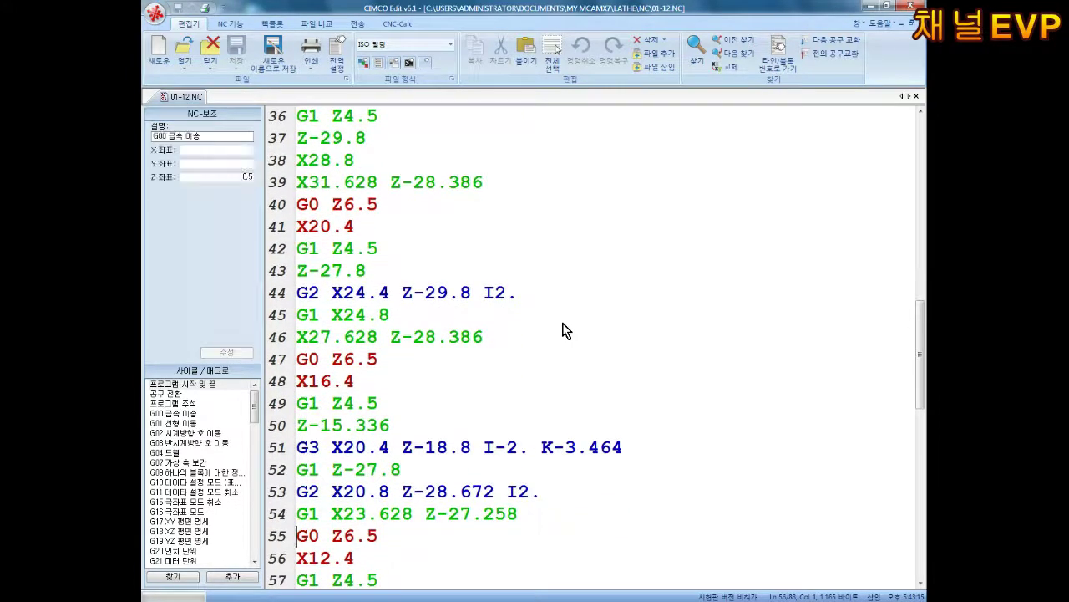
pyautogui.press('Up')
pyautogui.press('Up')
pyautogui.press('Up')
pyautogui.press('Up')
pyautogui.press('Up')
pyautogui.press('Up')
pyautogui.press('Up')
pyautogui.press('Up')
pyautogui.press('Up')
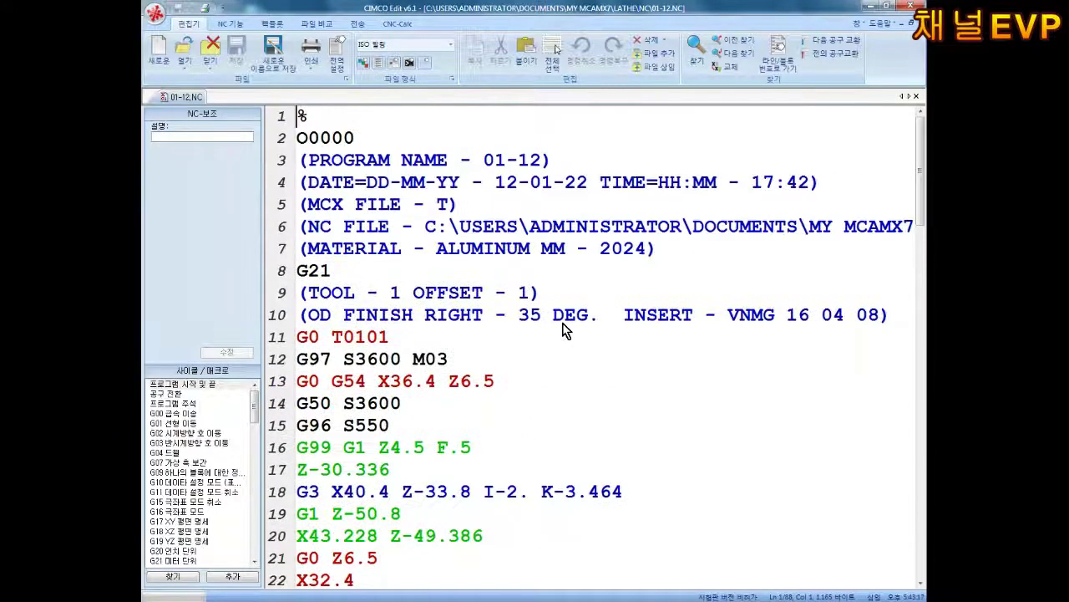
pyautogui.click(910, 6)
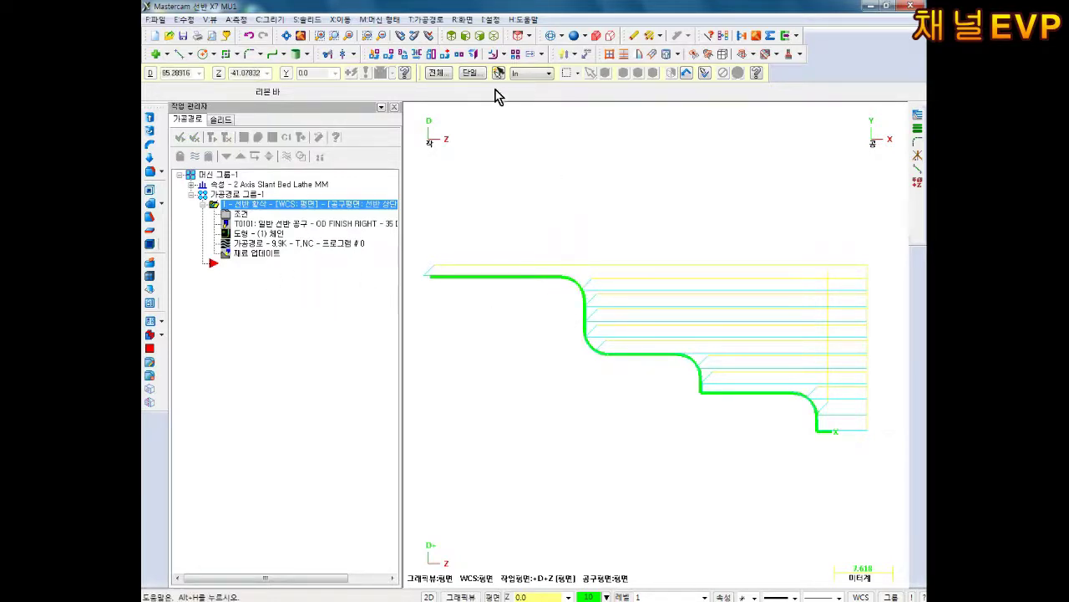
# Step: In the Control Definition Manager's Arc settings, choose 반경 (radius) centre type and save
pyautogui.click(491, 19)
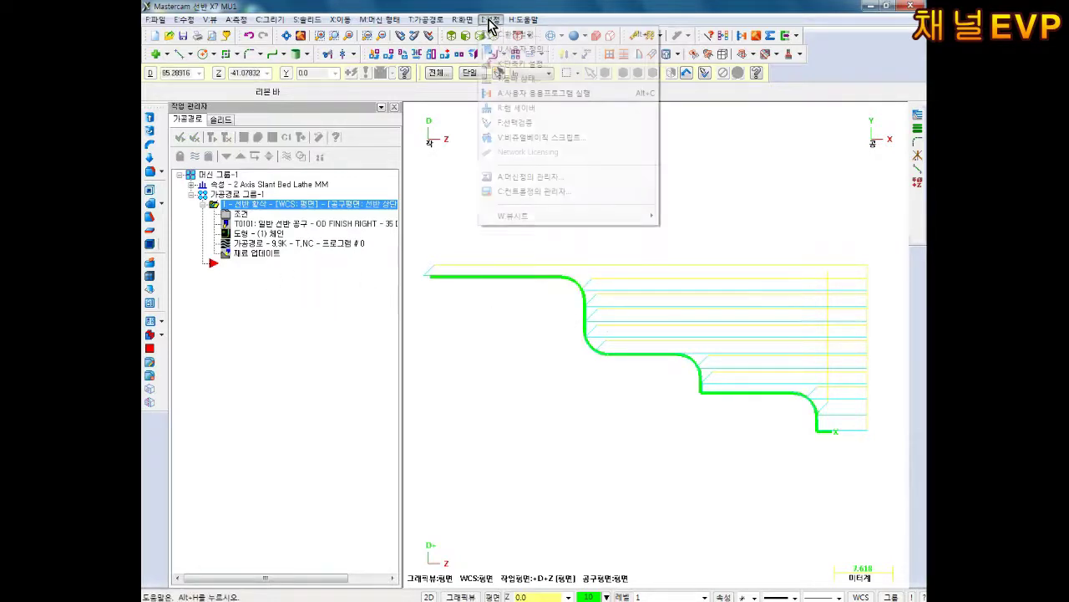
pyautogui.click(524, 197)
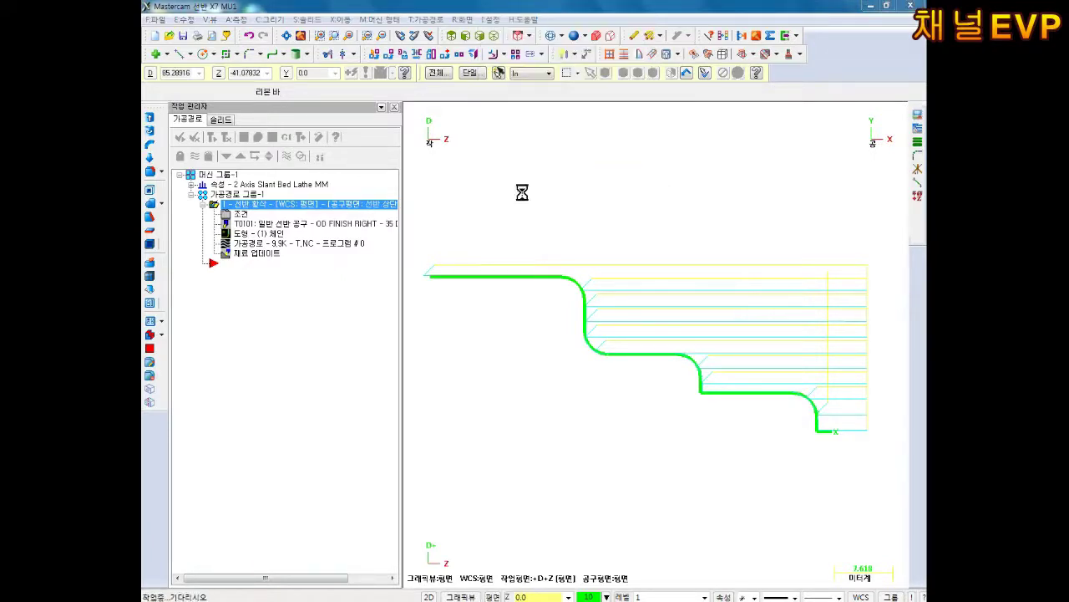
pyautogui.click(208, 288)
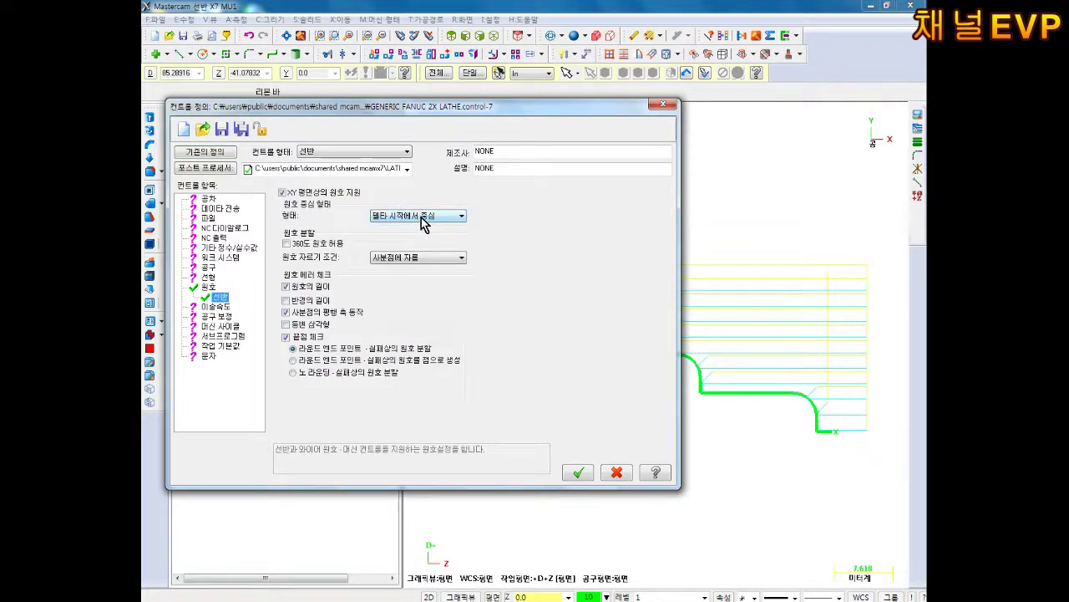
pyautogui.click(438, 217)
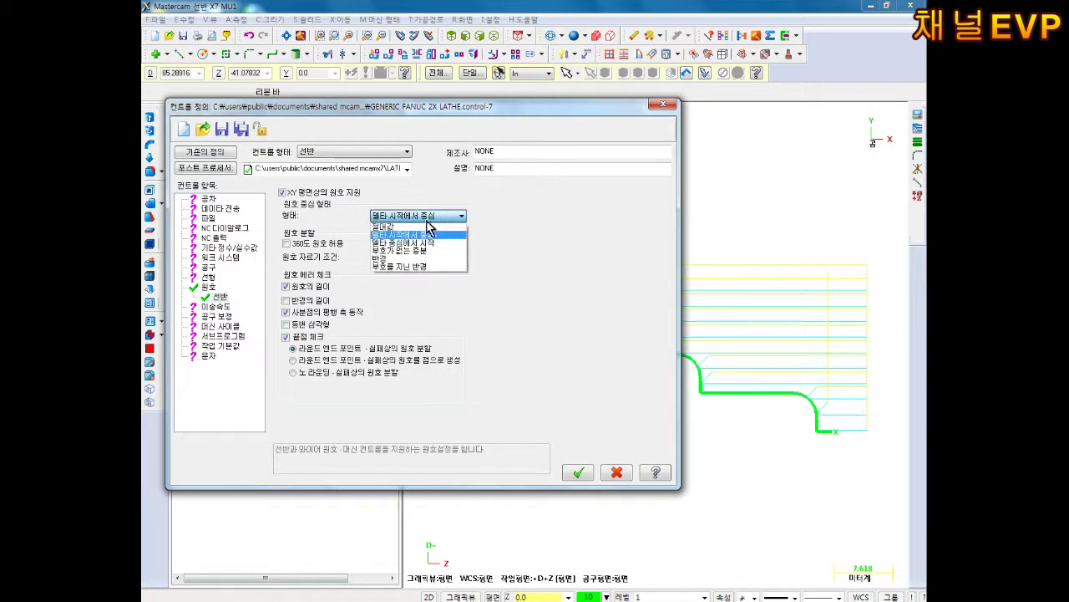
pyautogui.click(388, 259)
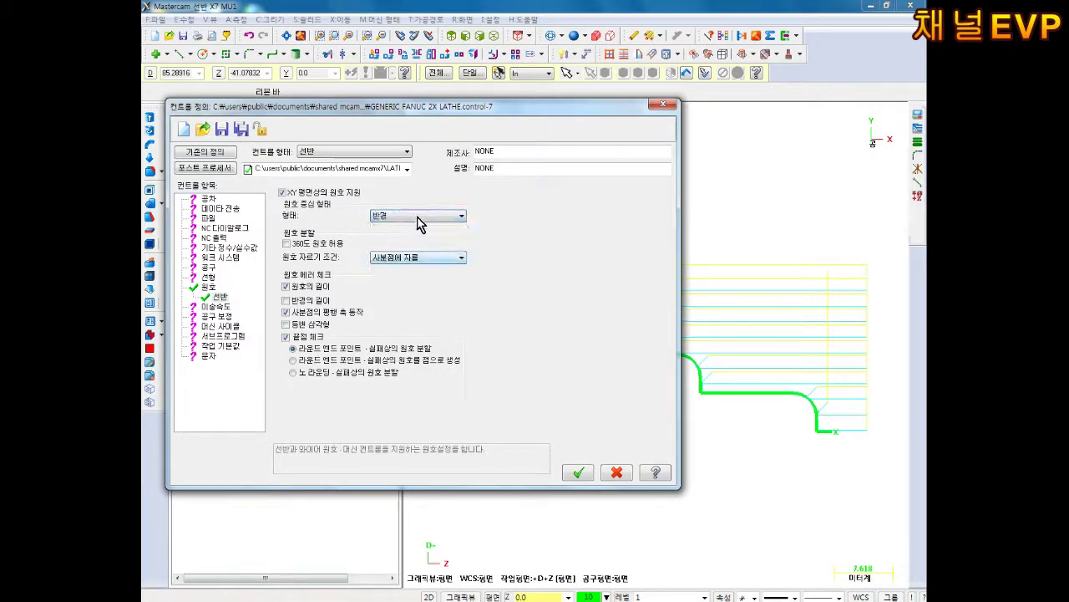
pyautogui.click(575, 476)
pyautogui.click(555, 353)
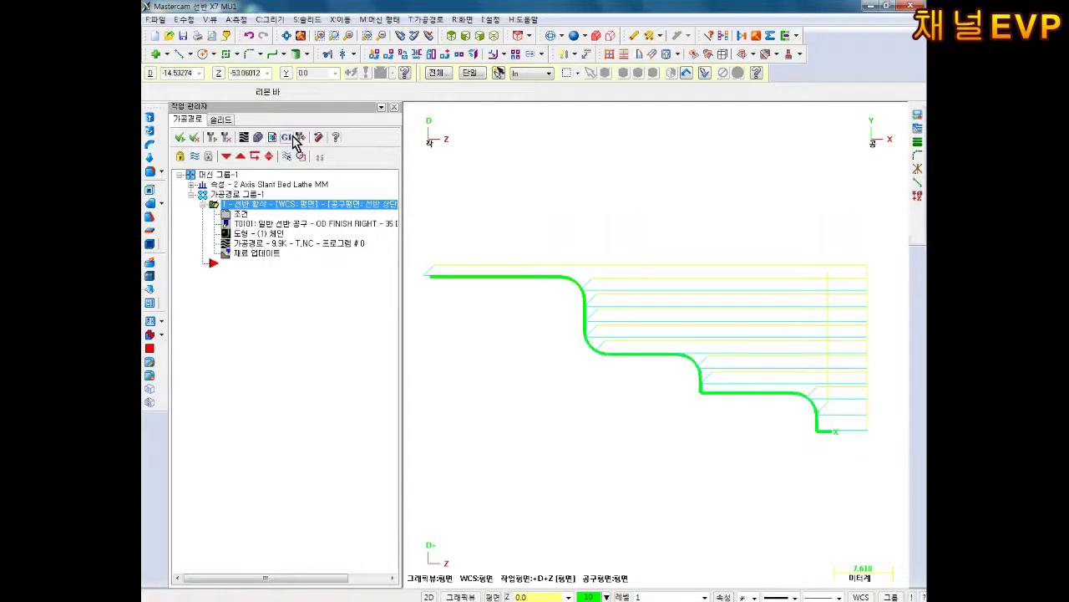
# Step: Repost the operation, overwriting the existing 01-12 NC file
pyautogui.click(286, 137)
pyautogui.click(436, 320)
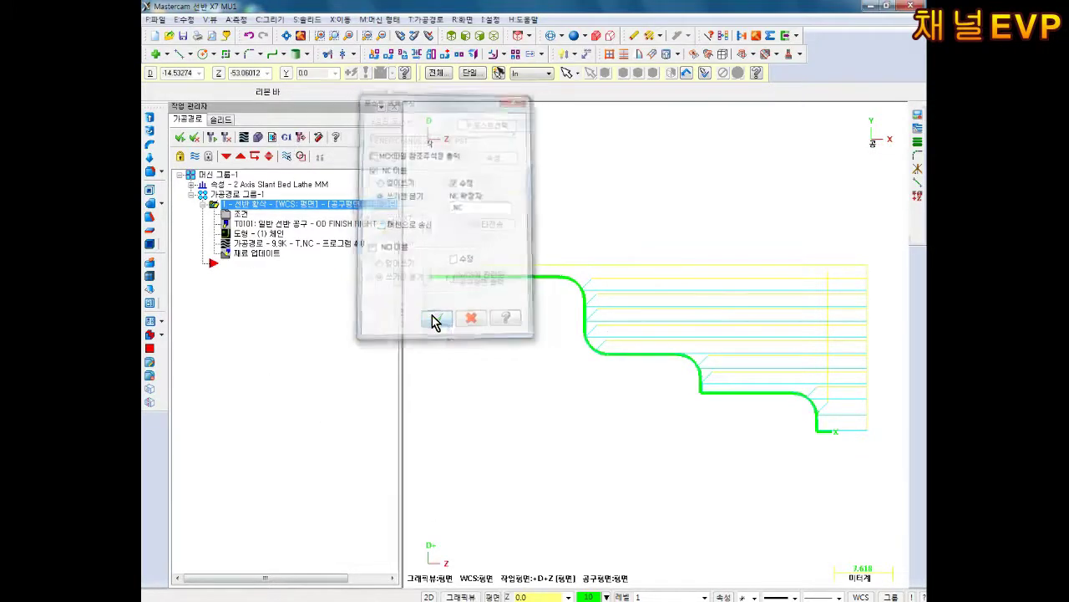
pyautogui.click(532, 309)
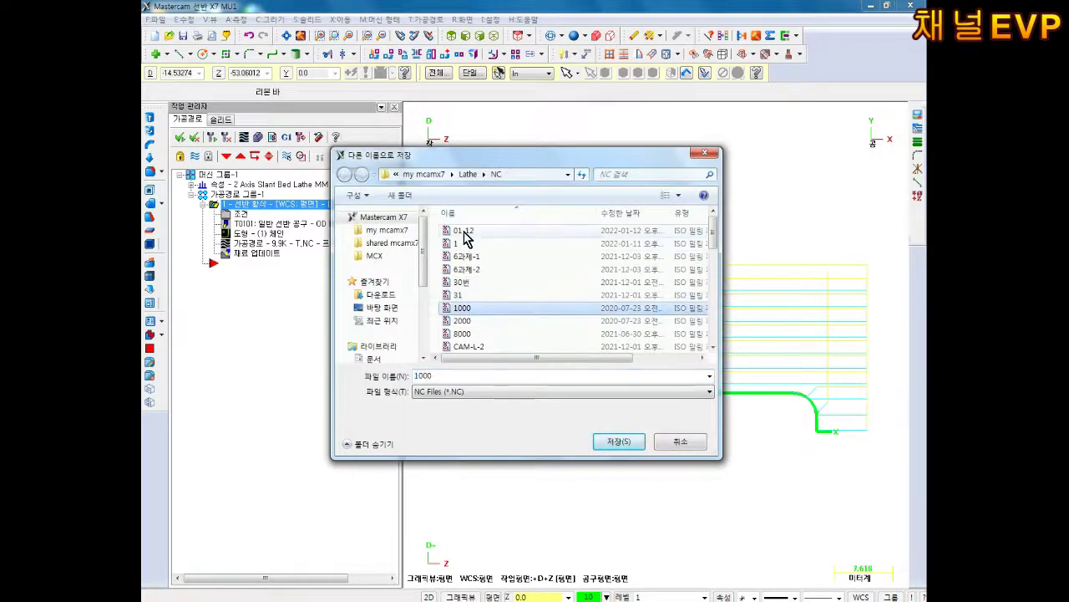
pyautogui.click(464, 231)
pyautogui.click(618, 441)
pyautogui.click(559, 311)
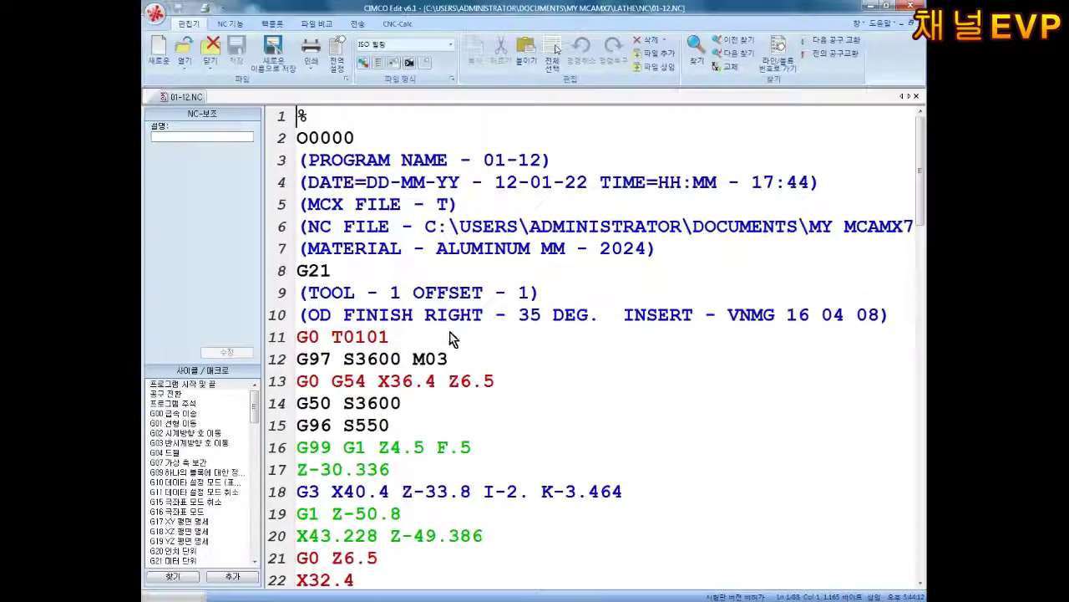
# Step: Step down through arc lines 32, 33, 42 and 47 checking values, then close CIMCO Edit
pyautogui.click(504, 387)
pyautogui.press('Down')
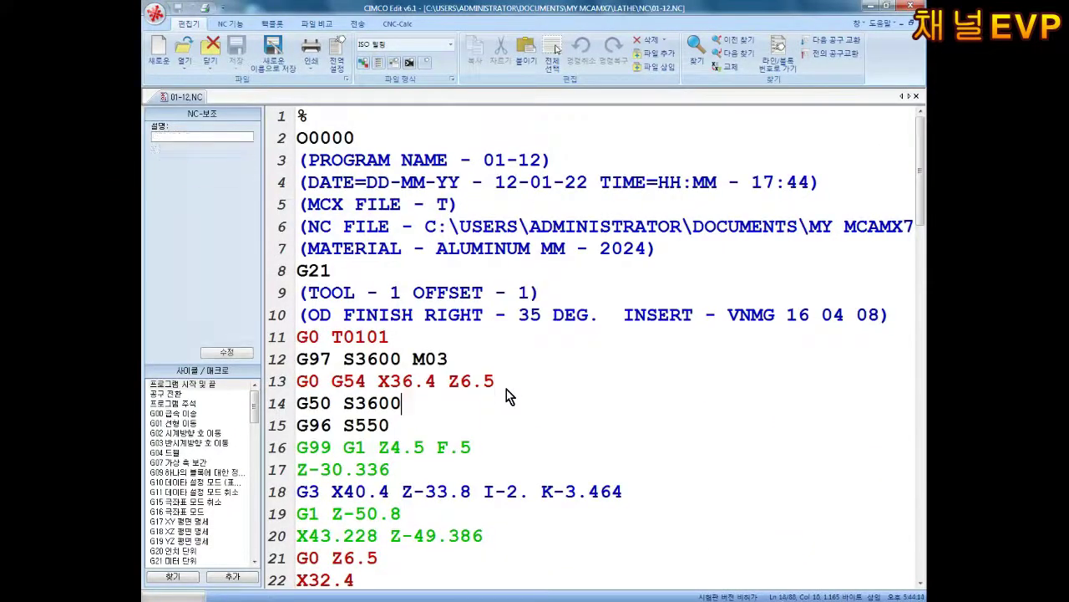
pyautogui.press('Down')
pyautogui.press('Down')
pyautogui.press('Down')
pyautogui.press('Down')
pyautogui.press('Right')
pyautogui.press('Right')
pyautogui.press('Down')
pyautogui.press('Down')
pyautogui.press('Down')
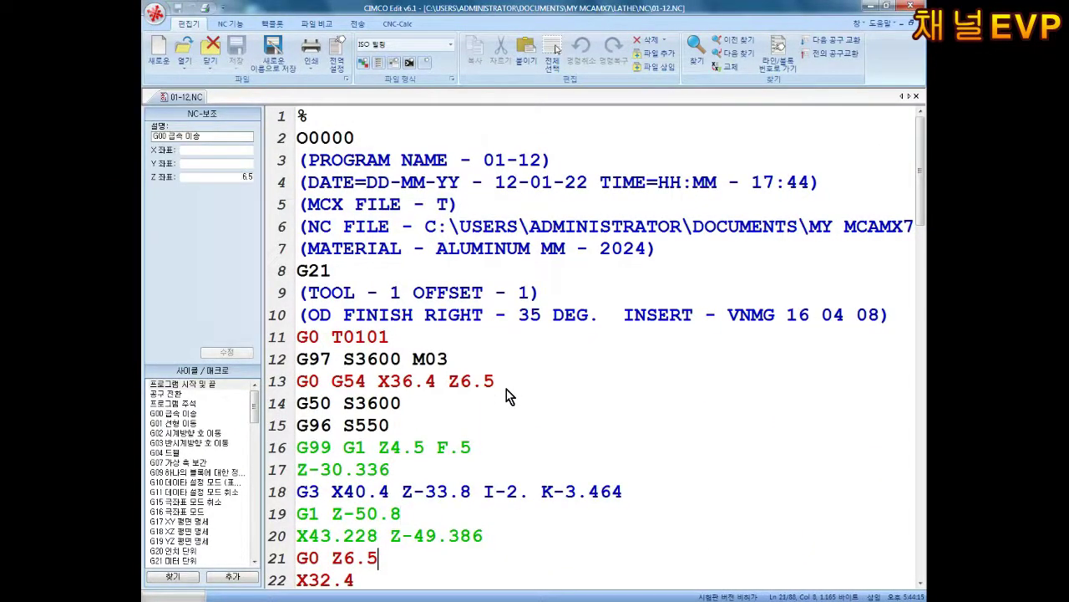
pyautogui.press('Down')
pyautogui.press('Down')
pyautogui.press('Down')
pyautogui.press('Down')
pyautogui.press('Down')
pyautogui.press('Down')
pyautogui.press('Down')
pyautogui.press('Down')
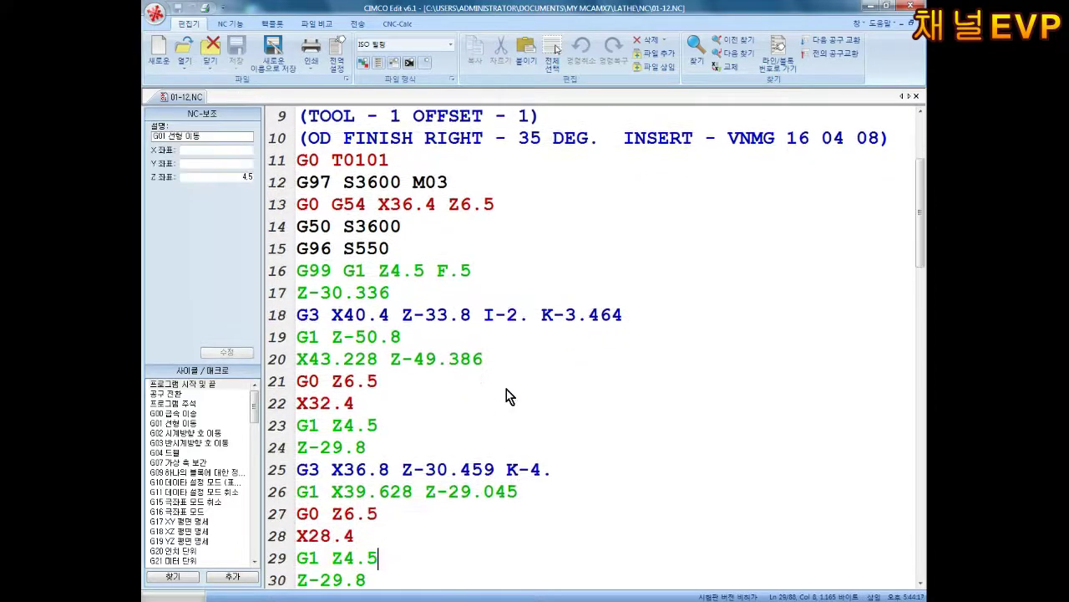
pyautogui.press('Down')
pyautogui.press('Down')
pyautogui.press('Down')
pyautogui.press('Down')
pyautogui.press('Down')
pyautogui.press('Down')
pyautogui.press('Down')
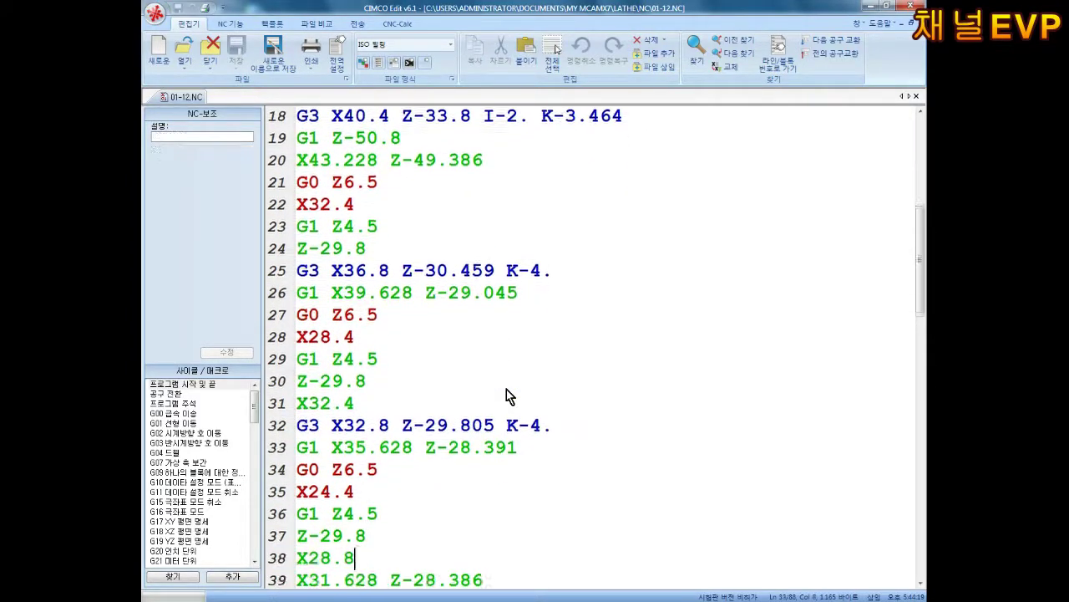
pyautogui.press('Down')
pyautogui.press('Down')
pyautogui.press('Down')
pyautogui.press('Down')
pyautogui.press('Down')
pyautogui.press('Down')
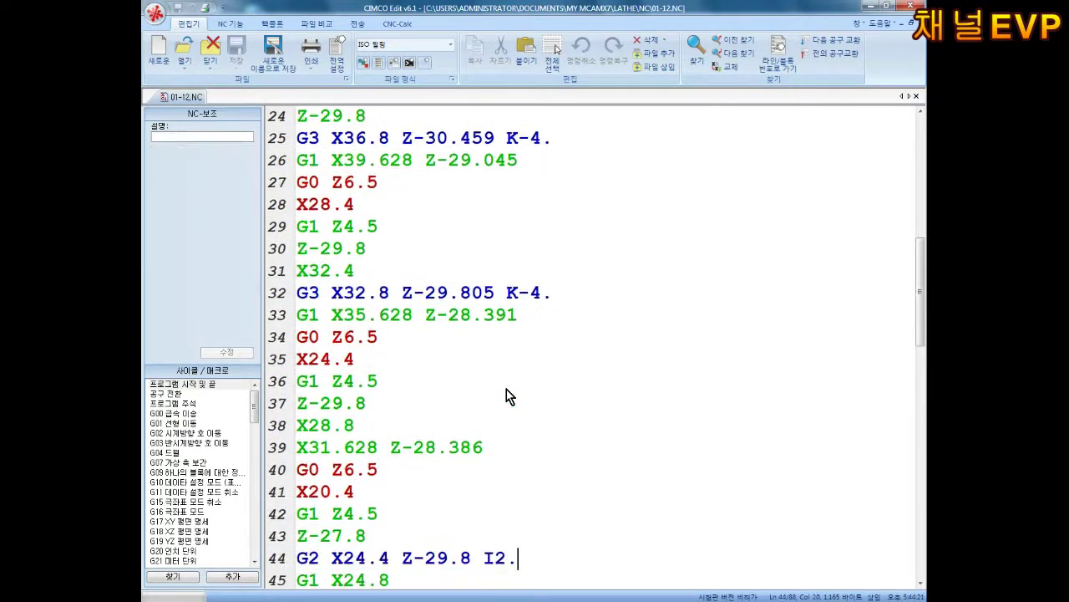
pyautogui.press('Down')
pyautogui.press('Down')
pyautogui.press('Down')
pyautogui.press('Down')
pyautogui.press('Down')
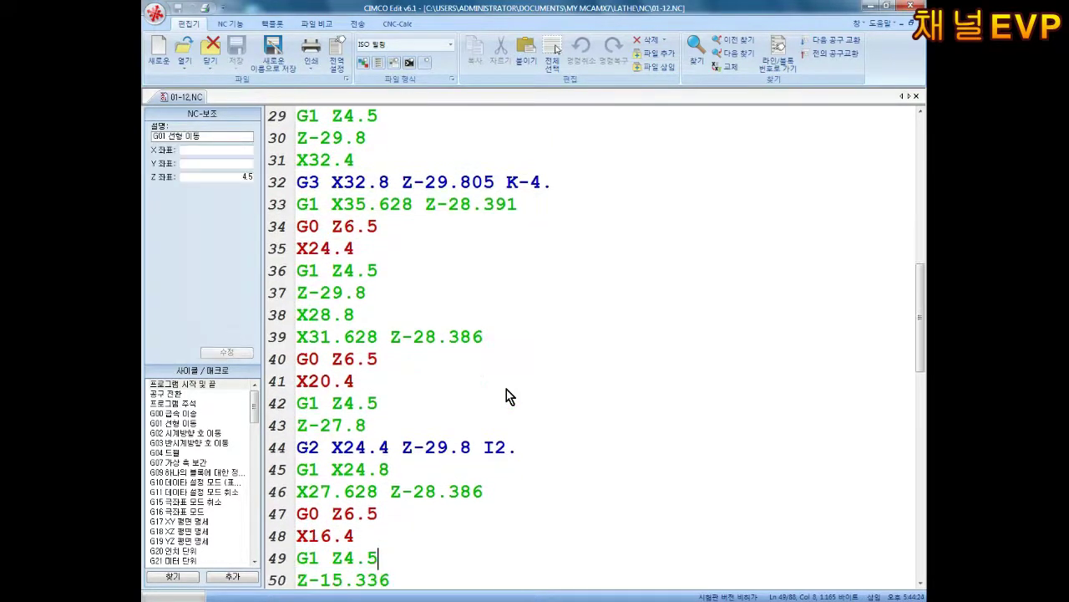
pyautogui.press('Down')
pyautogui.press('Down')
pyautogui.press('Down')
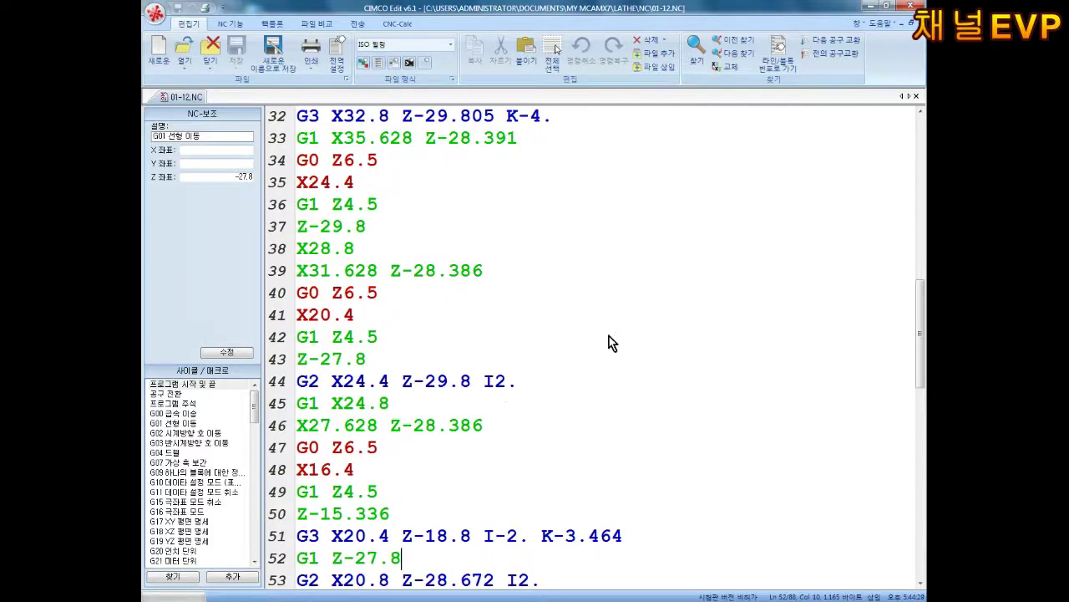
pyautogui.click(910, 6)
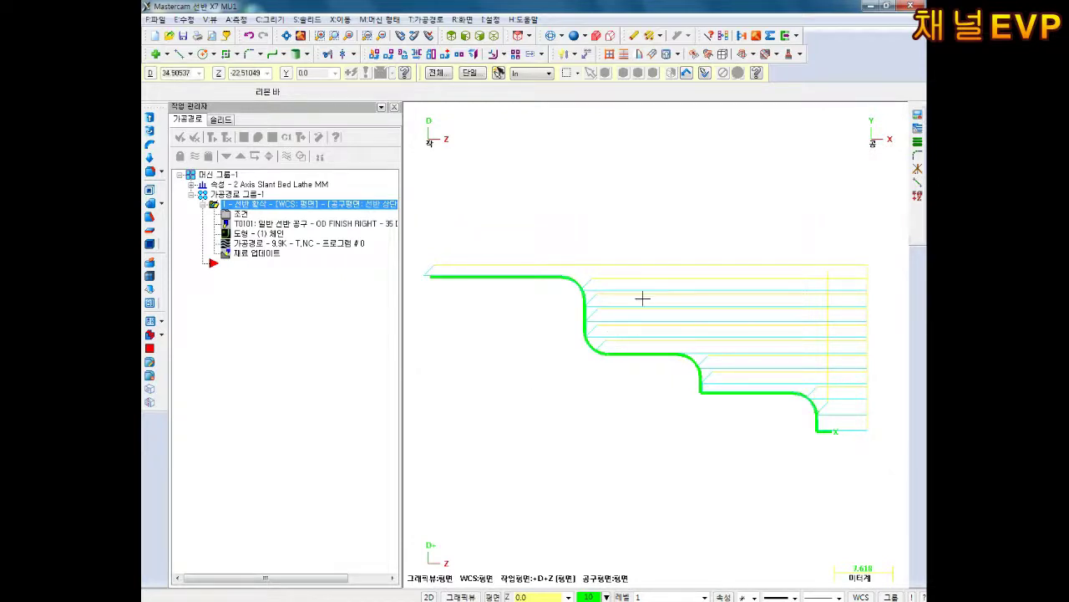
pyautogui.click(492, 21)
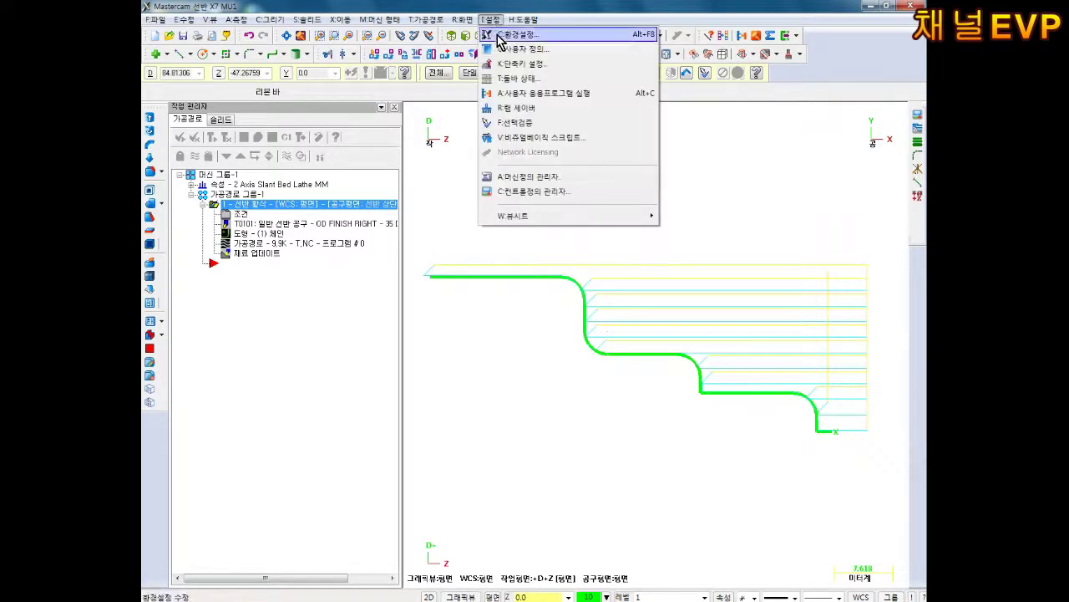
pyautogui.click(516, 181)
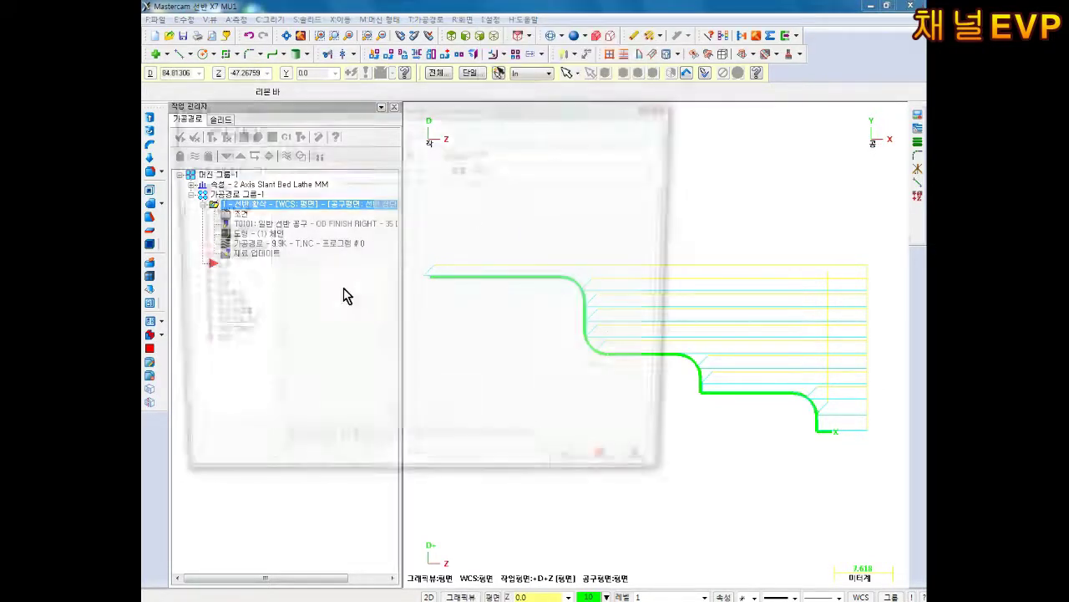
pyautogui.click(210, 287)
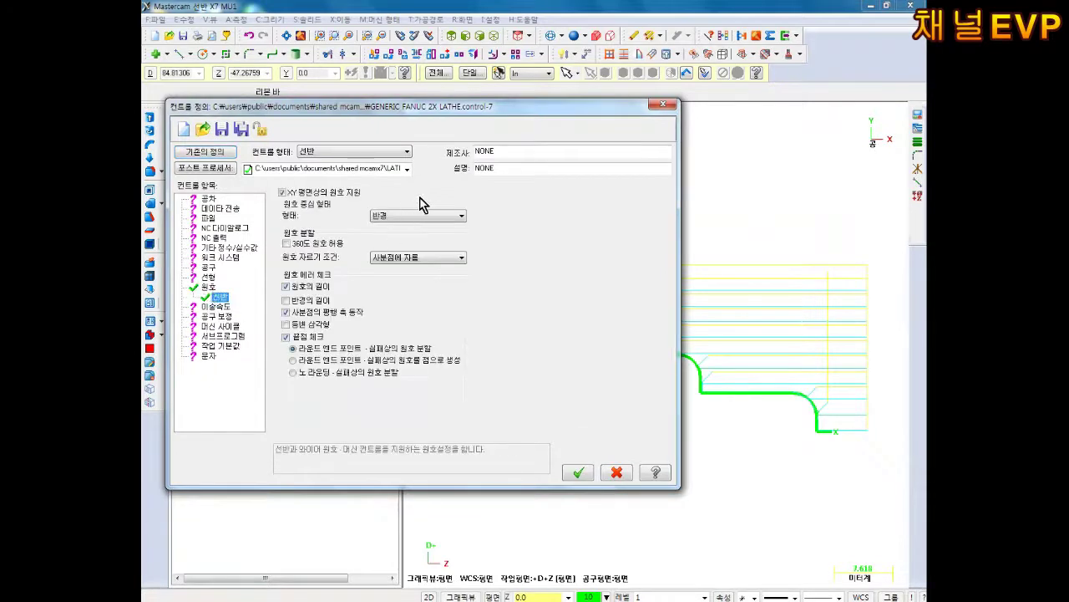
pyautogui.click(616, 474)
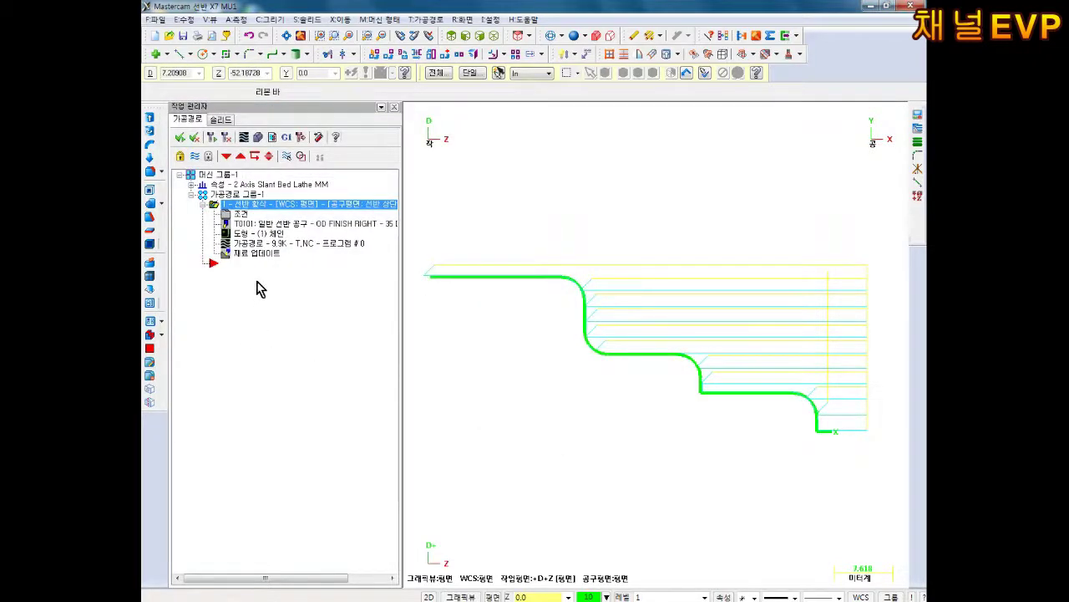
pyautogui.click(215, 175)
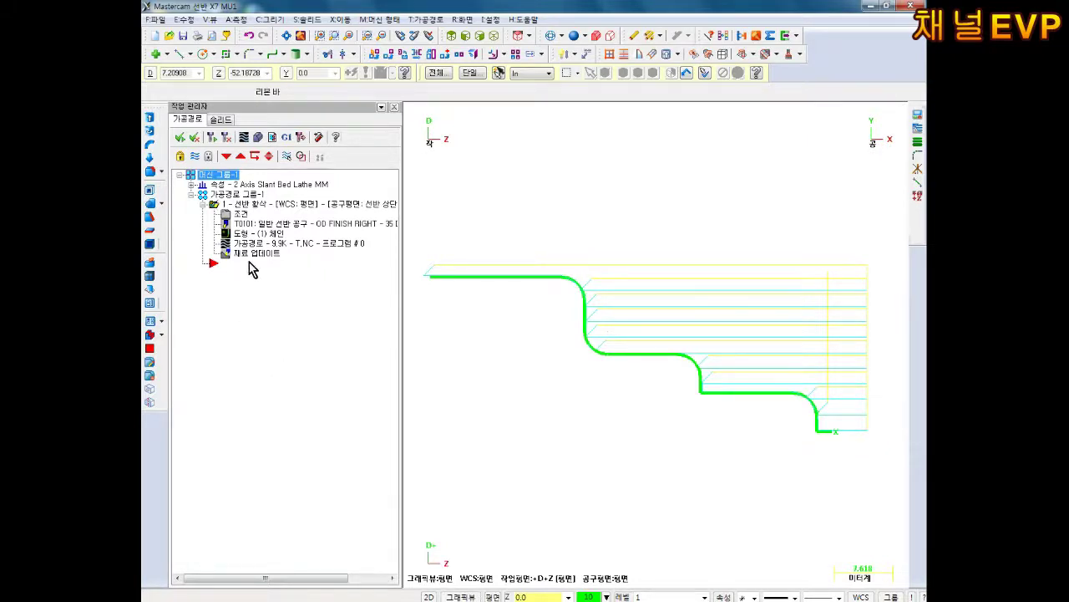
# Step: Add a second lathe machine group and copy rough-turning operation 1
pyautogui.click(440, 203)
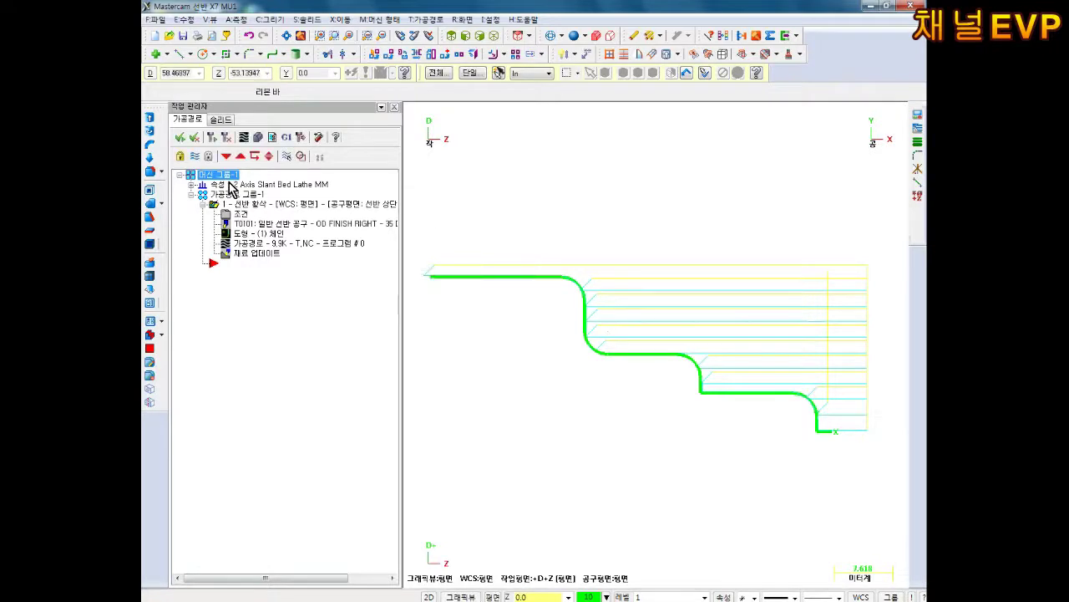
pyautogui.click(380, 19)
pyautogui.moveTo(389, 47)
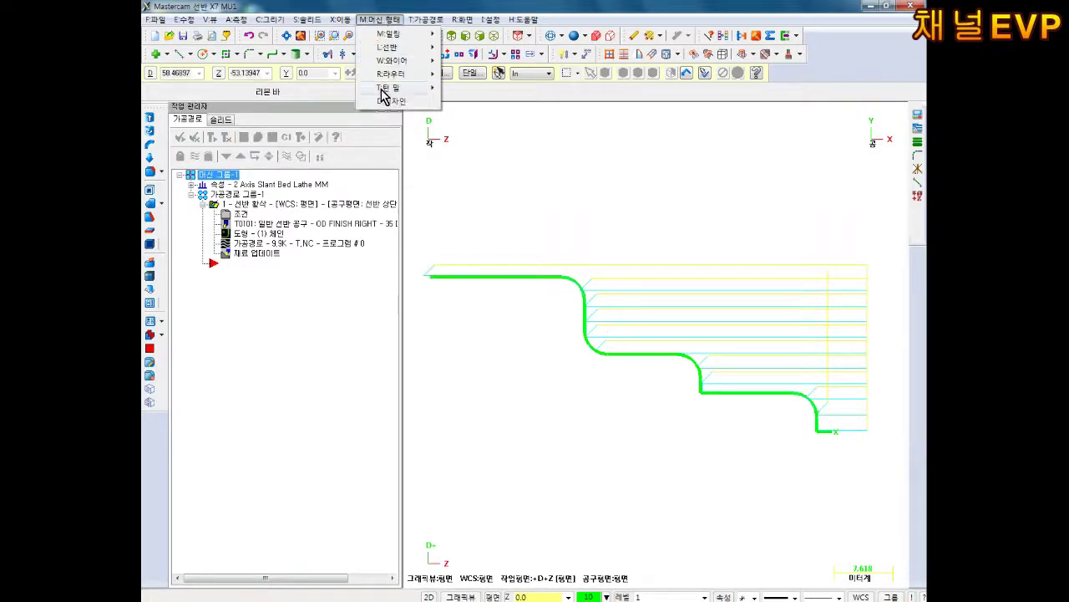
pyautogui.click(510, 57)
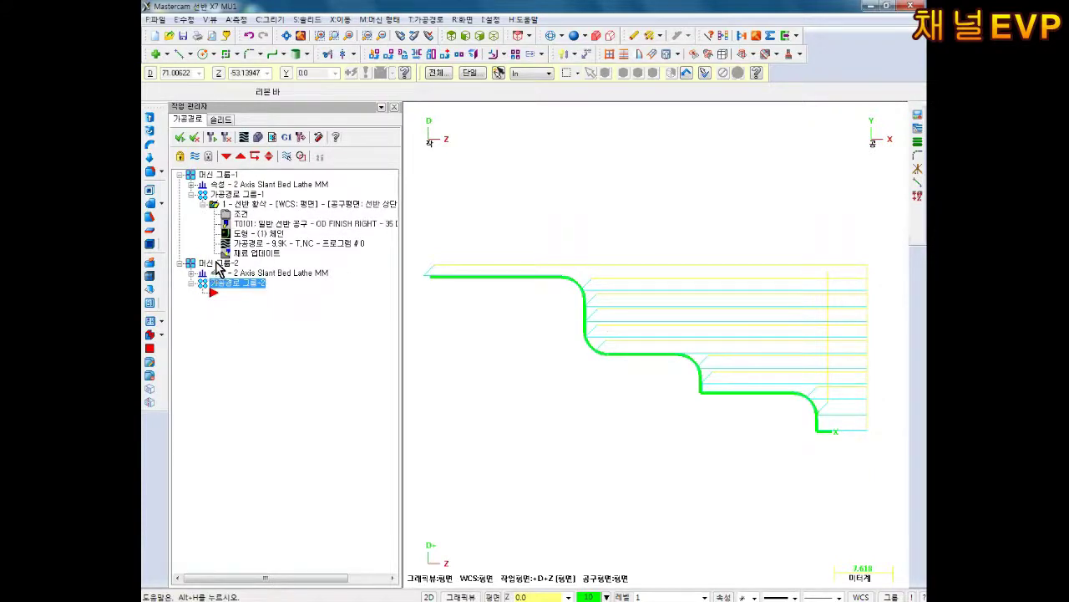
pyautogui.click(244, 204)
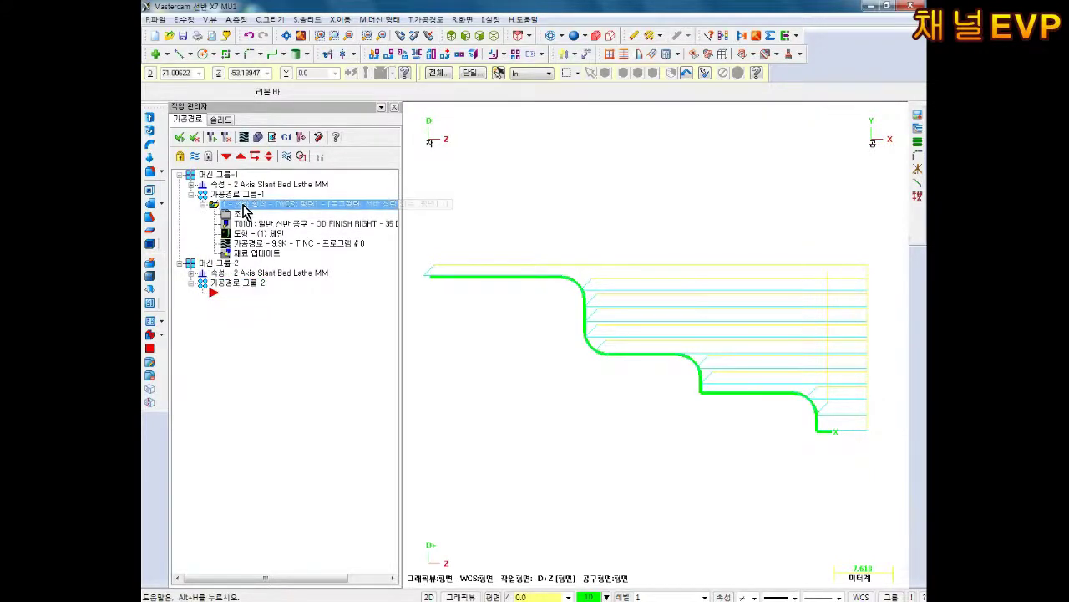
pyautogui.rightClick(243, 203)
pyautogui.click(273, 316)
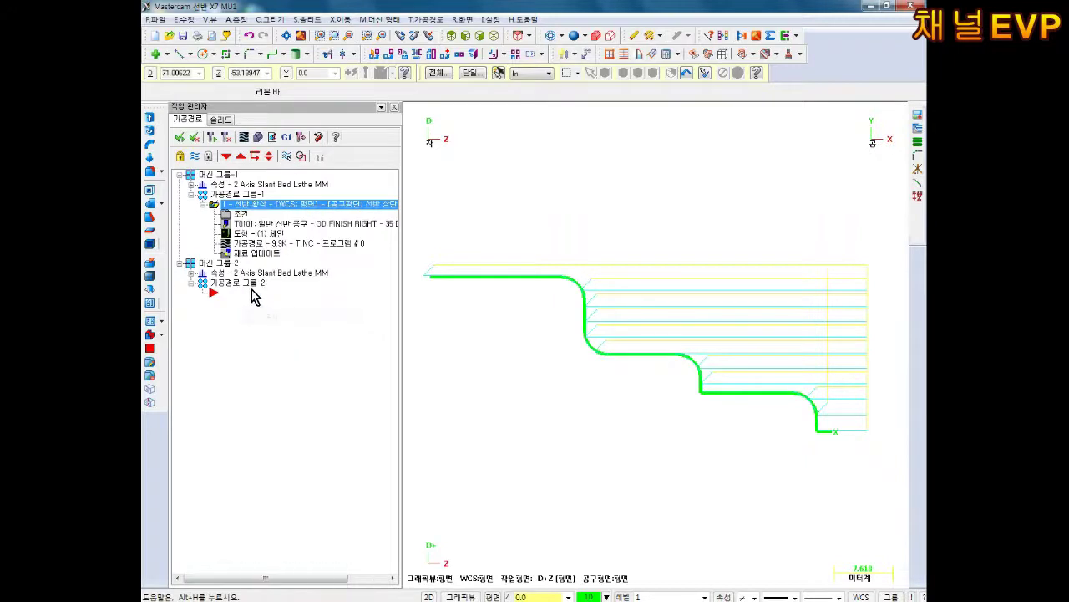
# Step: Paste the operation into 머신 그룹-2 and post the copied operation 2
pyautogui.click(229, 272)
pyautogui.click(222, 264)
pyautogui.rightClick(223, 264)
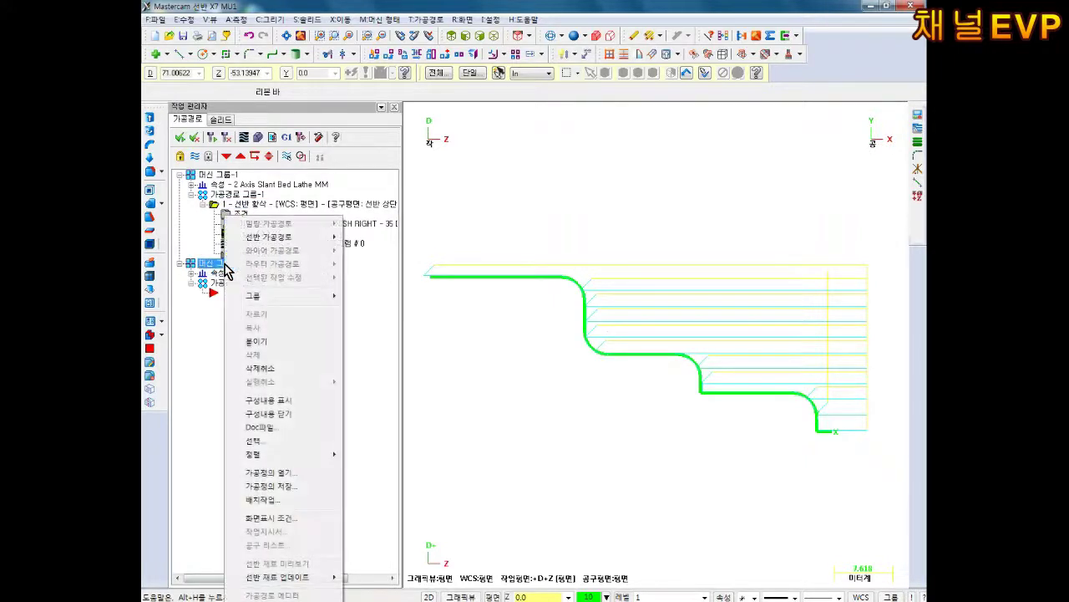
pyautogui.click(257, 344)
pyautogui.click(302, 202)
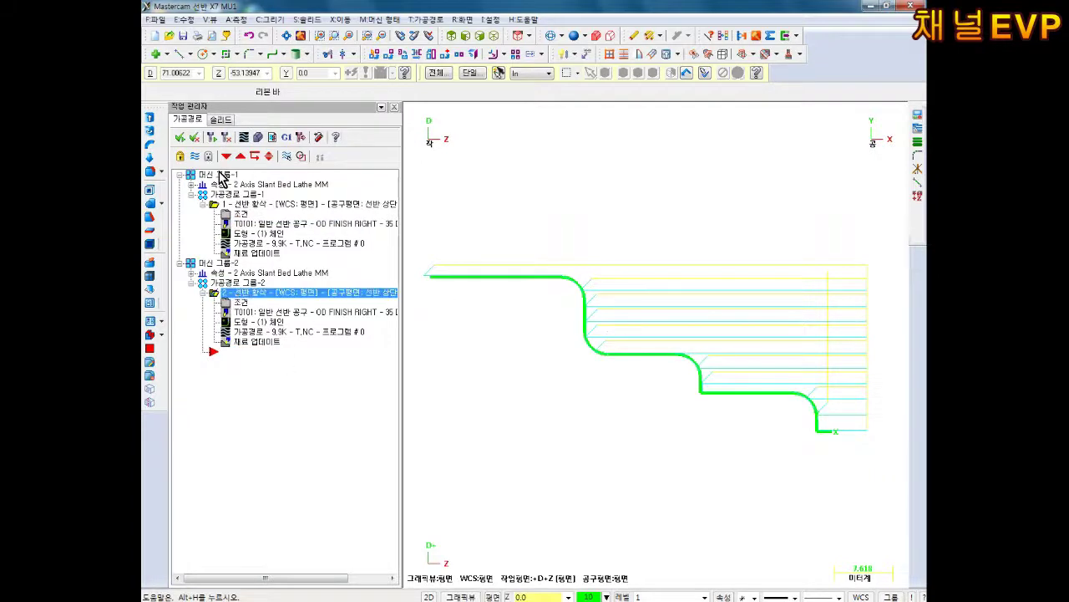
pyautogui.click(220, 264)
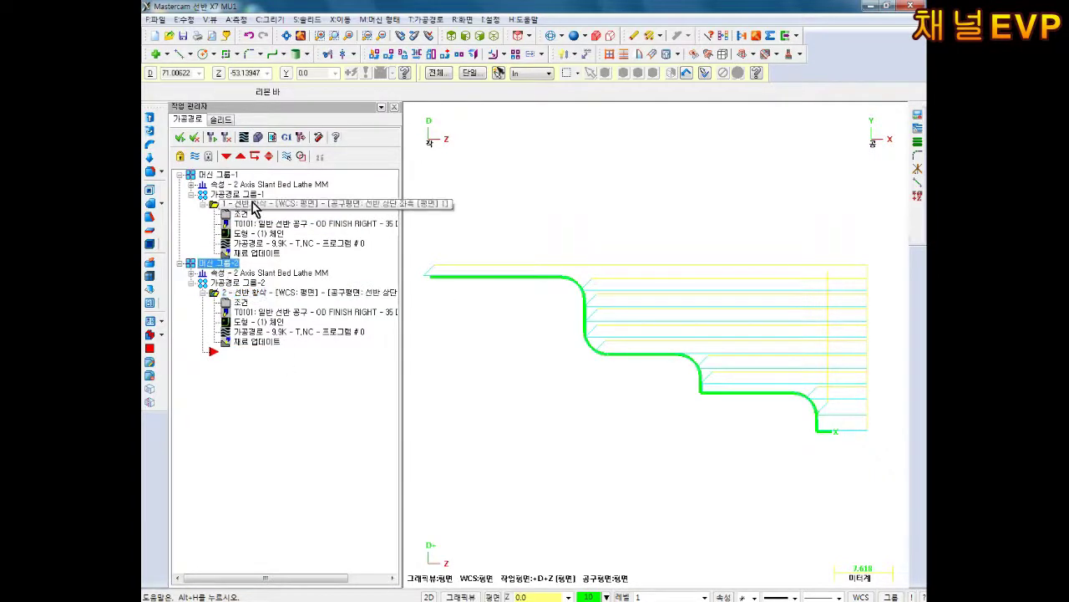
pyautogui.click(238, 292)
pyautogui.click(284, 138)
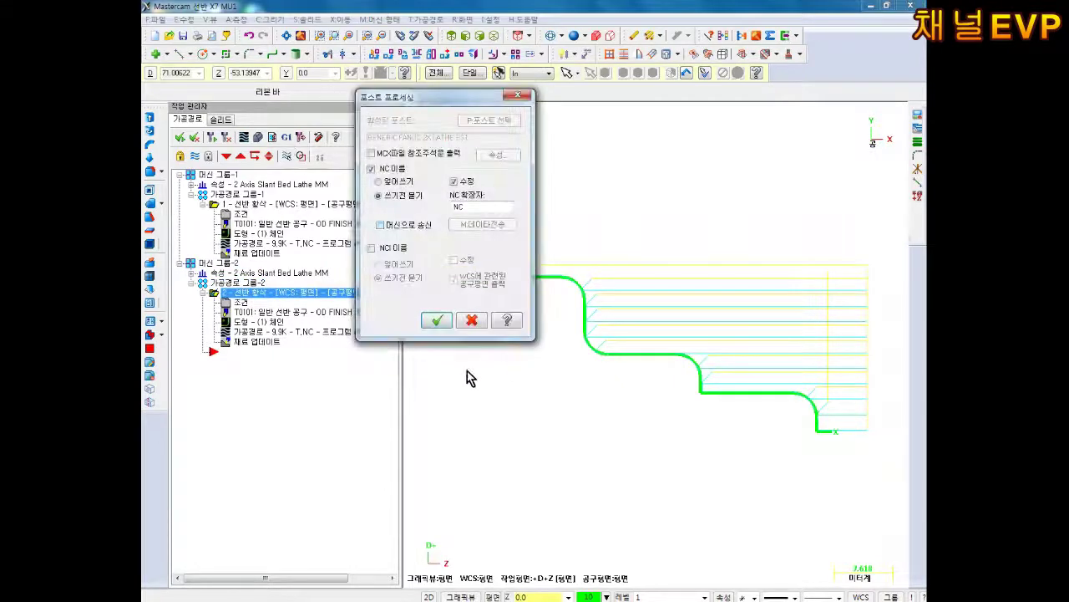
# Step: Accept the post options and save the copied operation's NC code over 01-12.NC
pyautogui.click(437, 319)
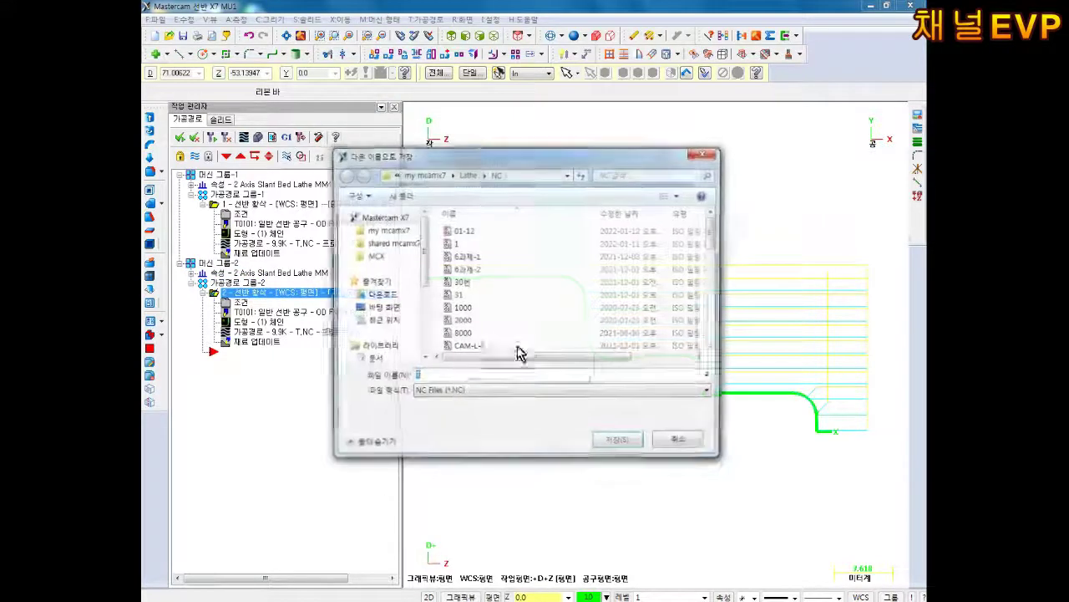
pyautogui.click(462, 231)
pyautogui.click(599, 436)
pyautogui.click(547, 313)
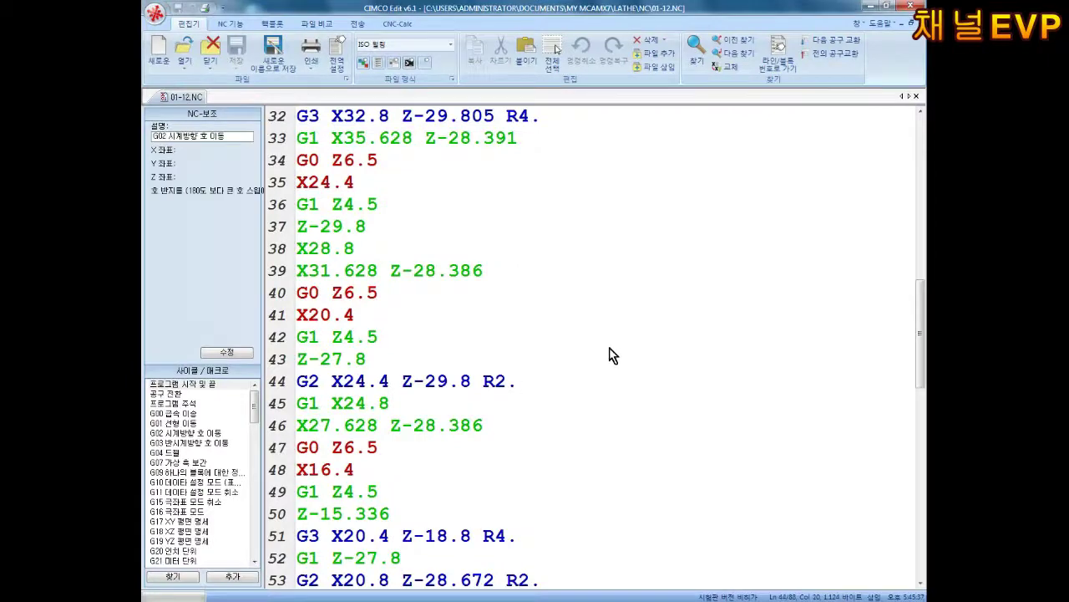
# Step: Step through the 01-12 program's G3/G2 lines to confirm arcs still use R values, then close CIMCO Edit
pyautogui.click(613, 356)
pyautogui.press('Up')
pyautogui.press('Up')
pyautogui.press('Up')
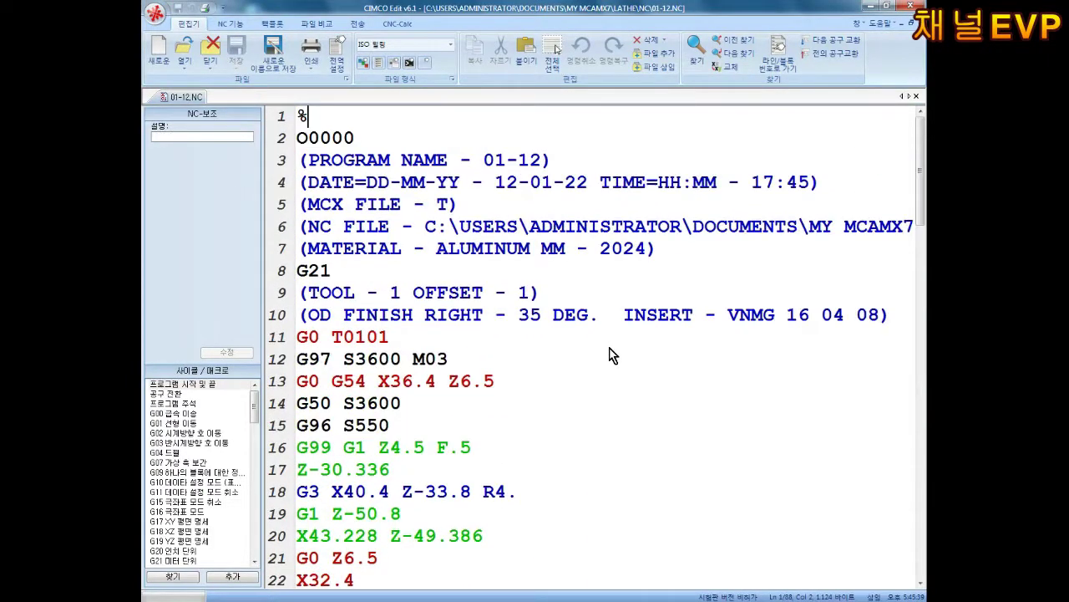
pyautogui.press('Down')
pyautogui.press('Down')
pyautogui.press('Down')
pyautogui.press('Down')
pyautogui.press('Down')
pyautogui.press('Down')
pyautogui.press('Down')
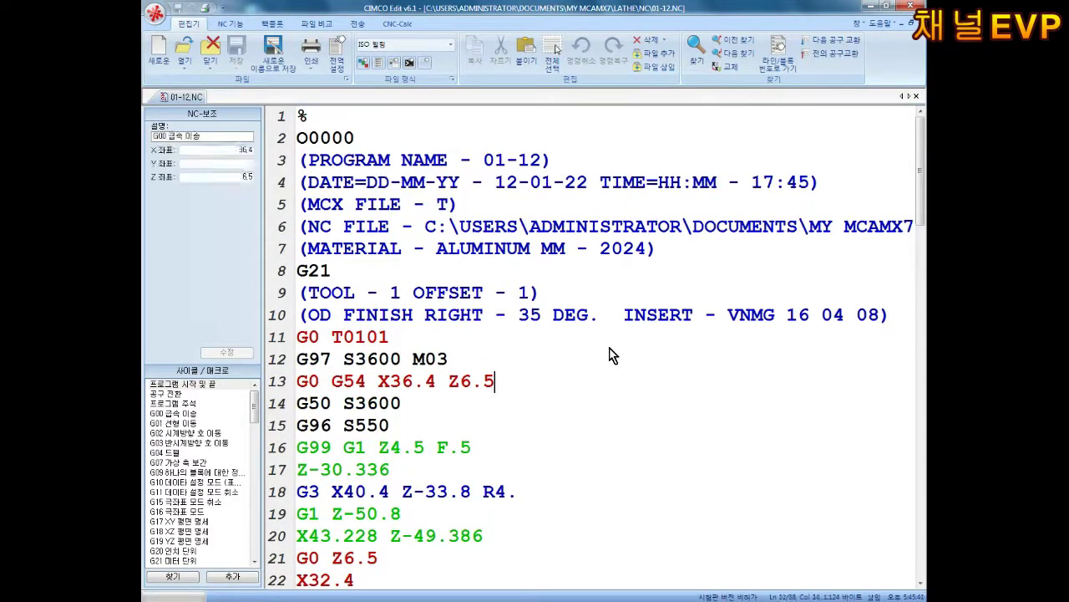
pyautogui.press('Down')
pyautogui.press('Down')
pyautogui.press('Down')
pyautogui.press('Down')
pyautogui.press('Down')
pyautogui.press('Down')
pyautogui.press('Down')
pyautogui.press('Down')
pyautogui.press('Down')
pyautogui.press('Down')
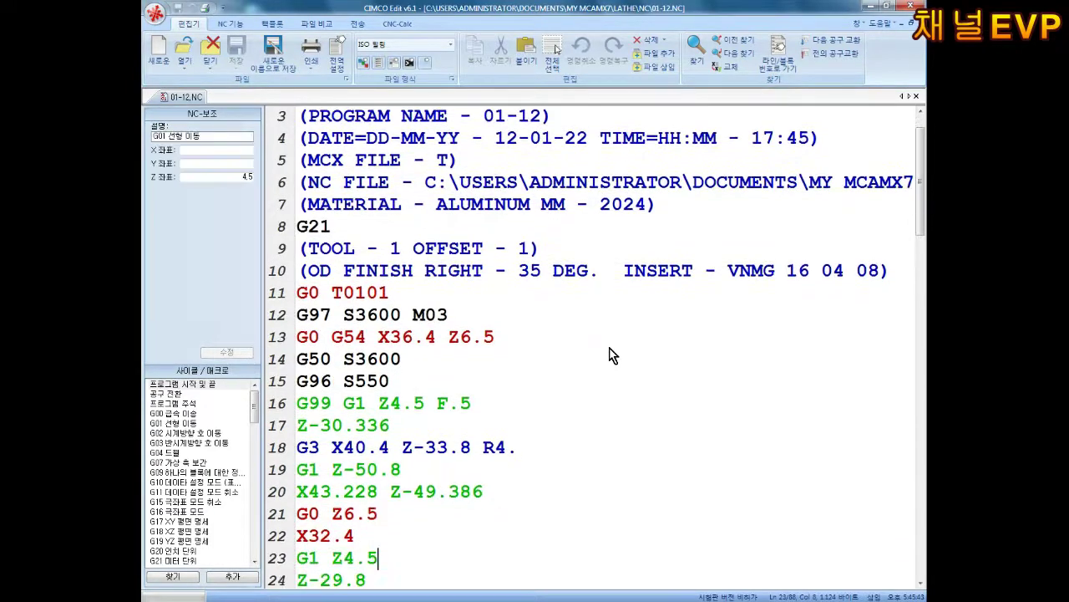
pyautogui.press('Down')
pyautogui.press('Up')
pyautogui.press('Up')
pyautogui.press('Up')
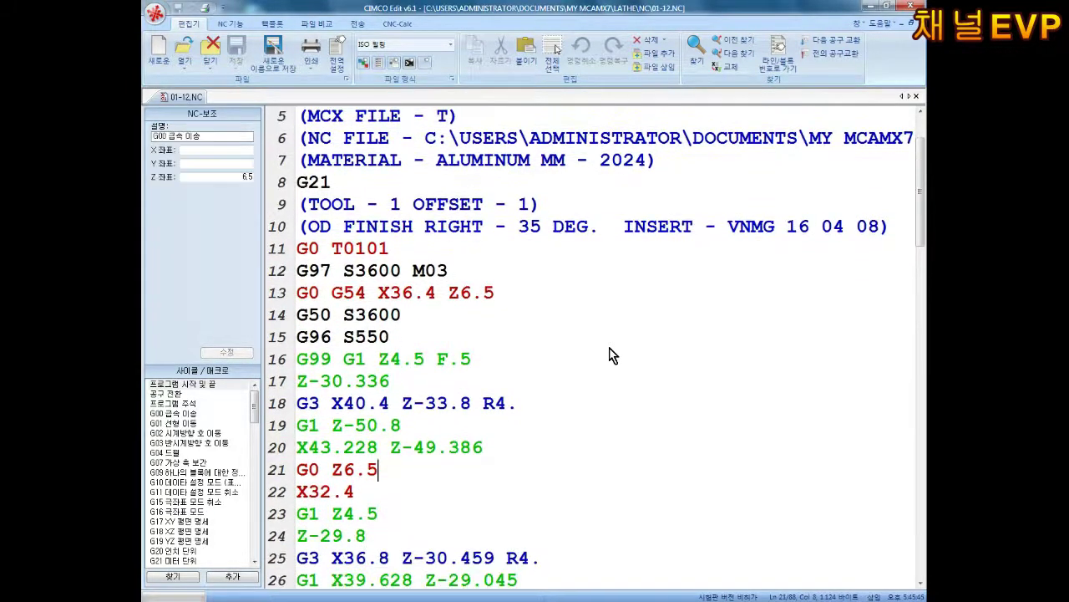
pyautogui.press('Down')
pyautogui.press('Down')
pyautogui.press('Down')
pyautogui.press('Down')
pyautogui.press('Down')
pyautogui.press('Down')
pyautogui.press('Down')
pyautogui.press('Down')
pyautogui.press('Down')
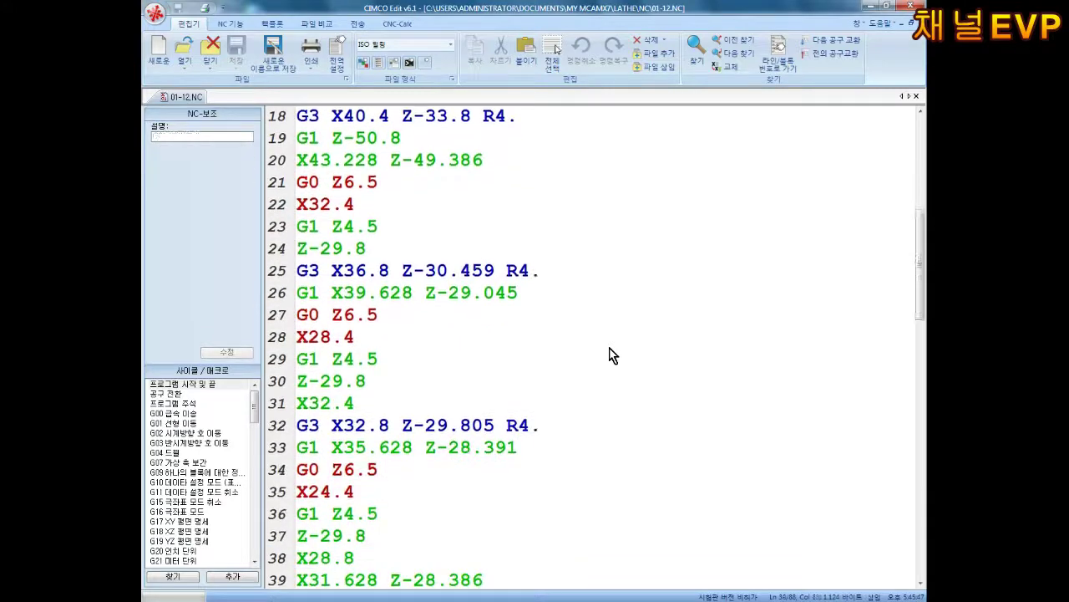
pyautogui.press('Down')
pyautogui.press('Down')
pyautogui.press('Down')
pyautogui.press('Down')
pyautogui.press('Down')
pyautogui.press('Down')
pyautogui.press('Down')
pyautogui.press('Down')
pyautogui.press('Down')
pyautogui.press('Down')
pyautogui.press('Down')
pyautogui.press('Down')
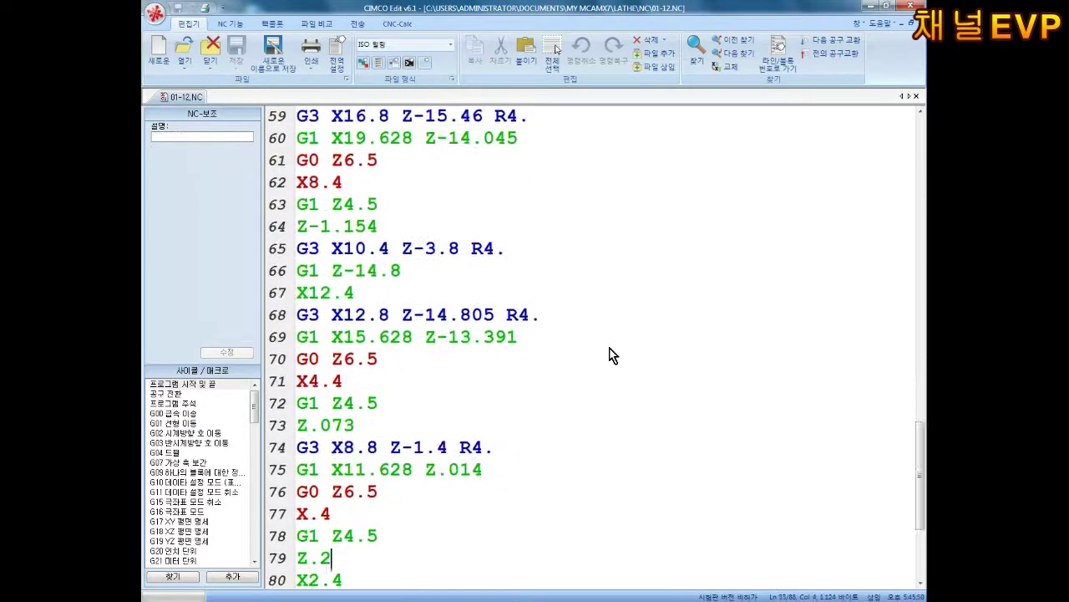
pyautogui.press('Down')
pyautogui.press('Down')
pyautogui.press('Down')
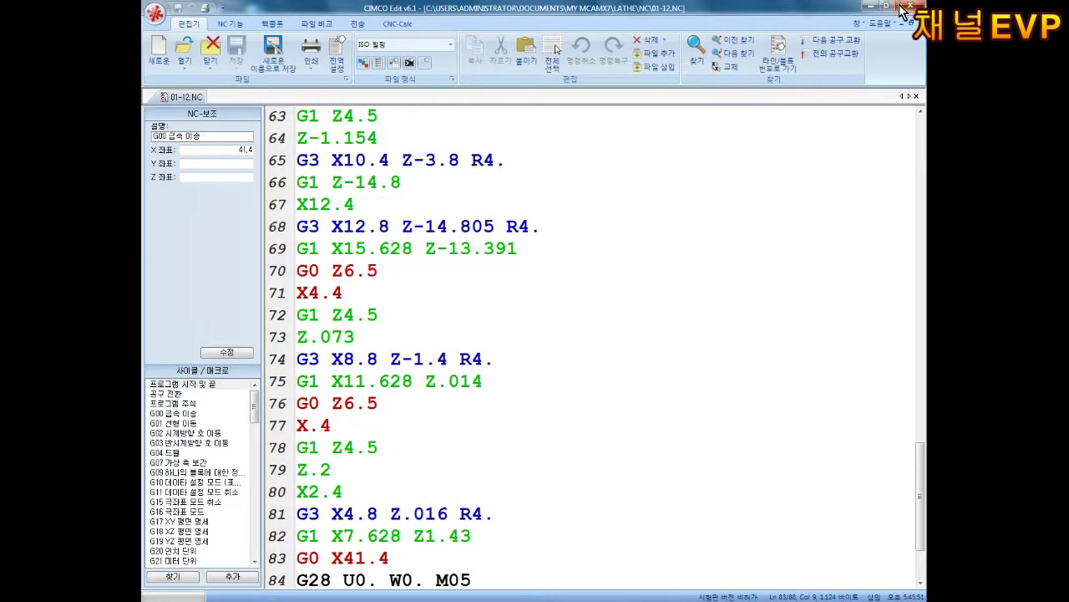
pyautogui.click(902, 10)
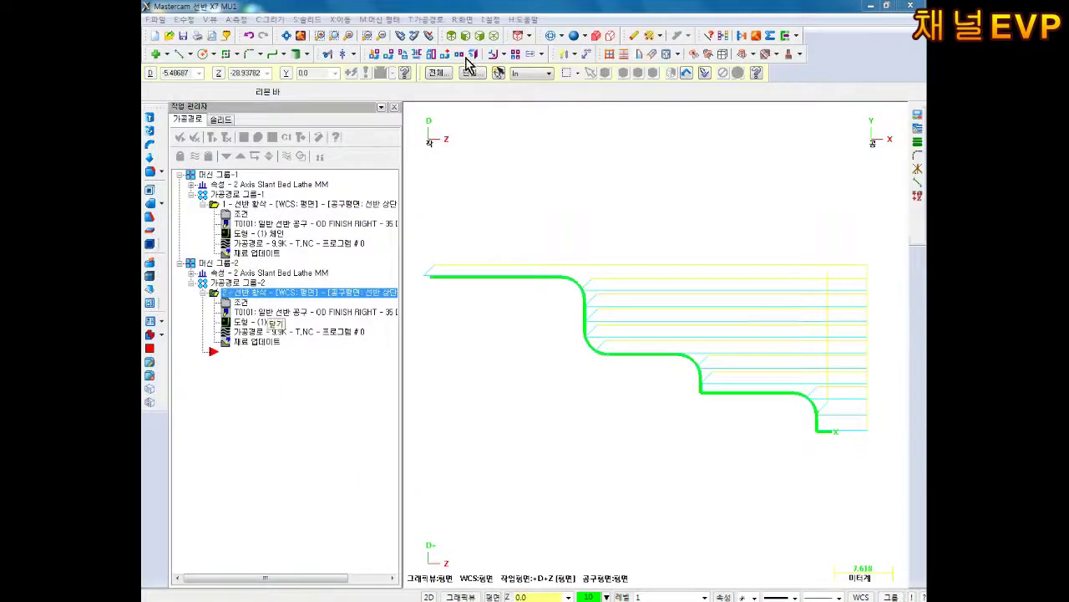
pyautogui.click(492, 19)
pyautogui.click(518, 192)
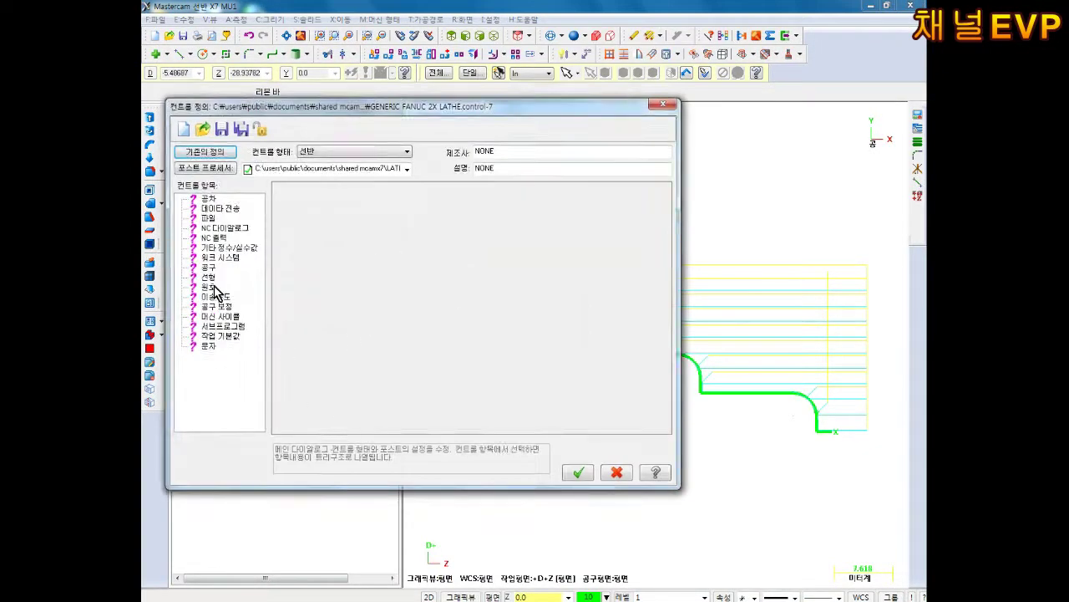
pyautogui.click(212, 287)
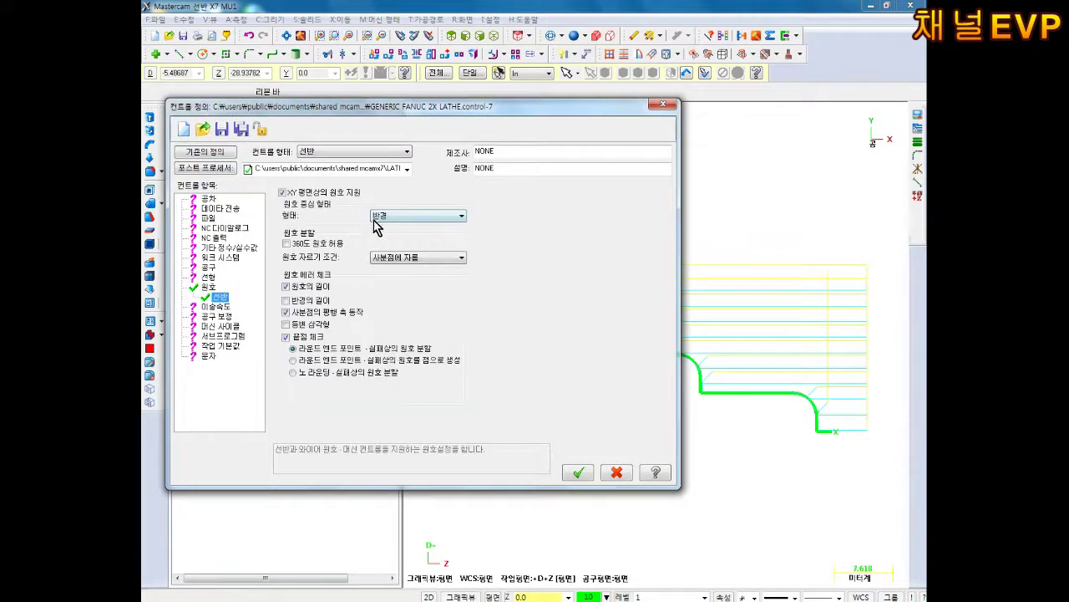
pyautogui.click(616, 473)
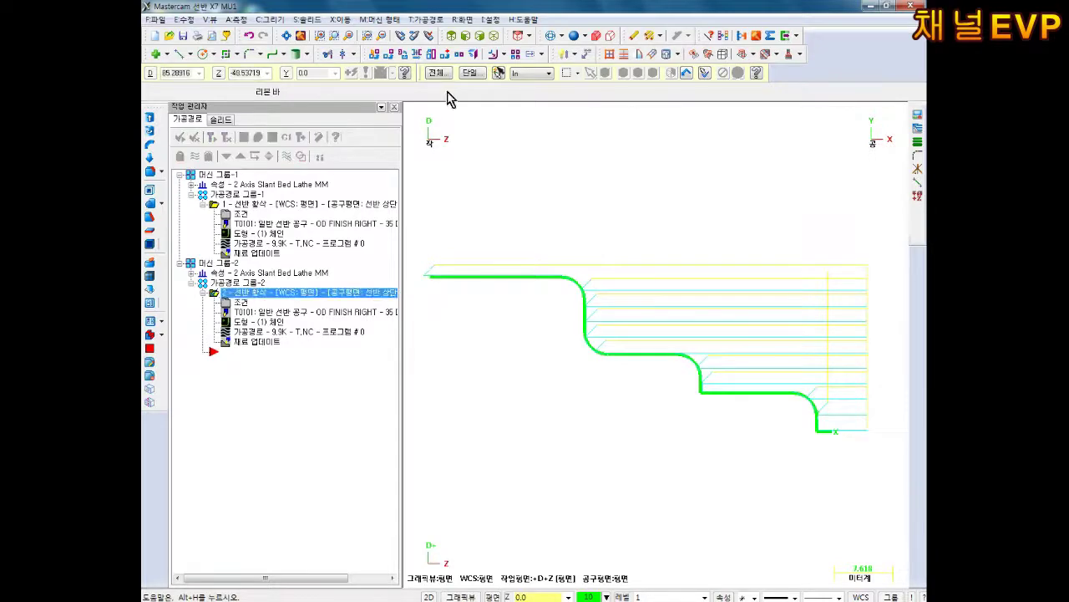
# Step: Set the GENERIC FANUC 2X LATHE control definition's arc center type to 델타 중심에서 시작 and save it
pyautogui.click(490, 19)
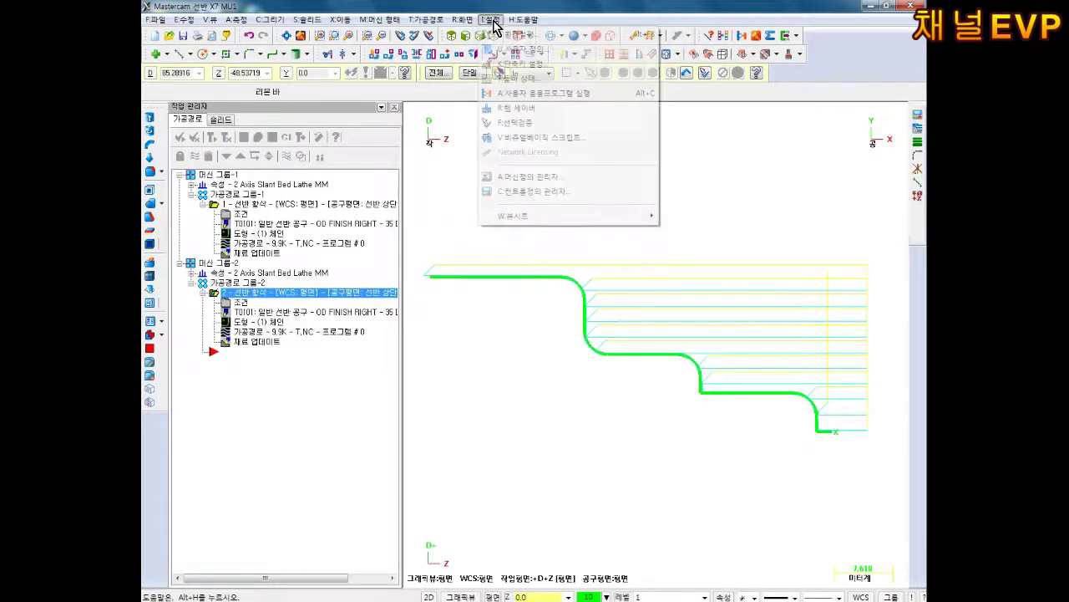
pyautogui.click(508, 193)
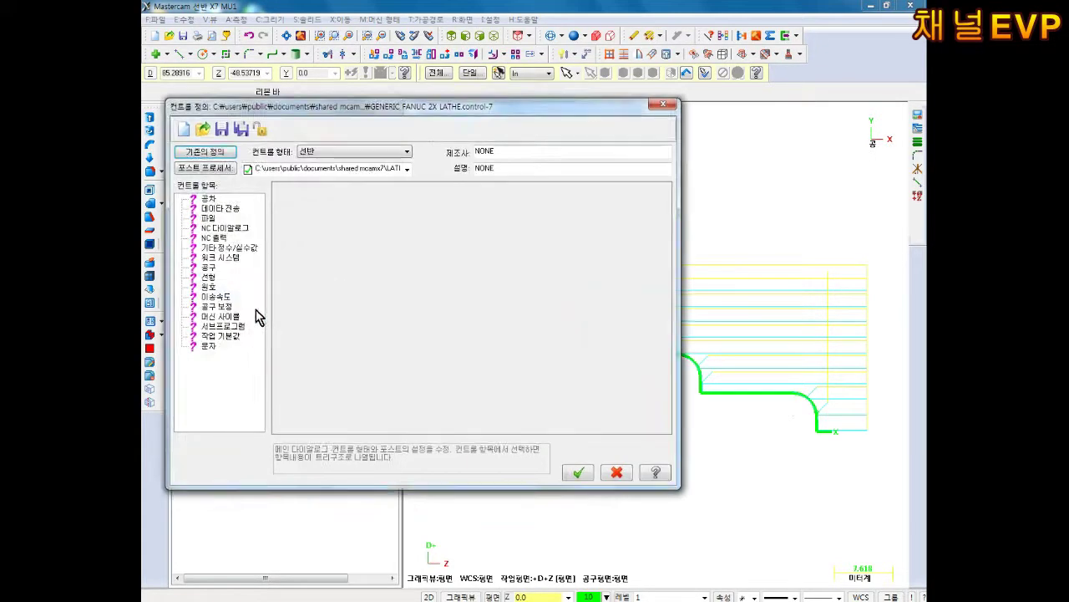
pyautogui.click(214, 288)
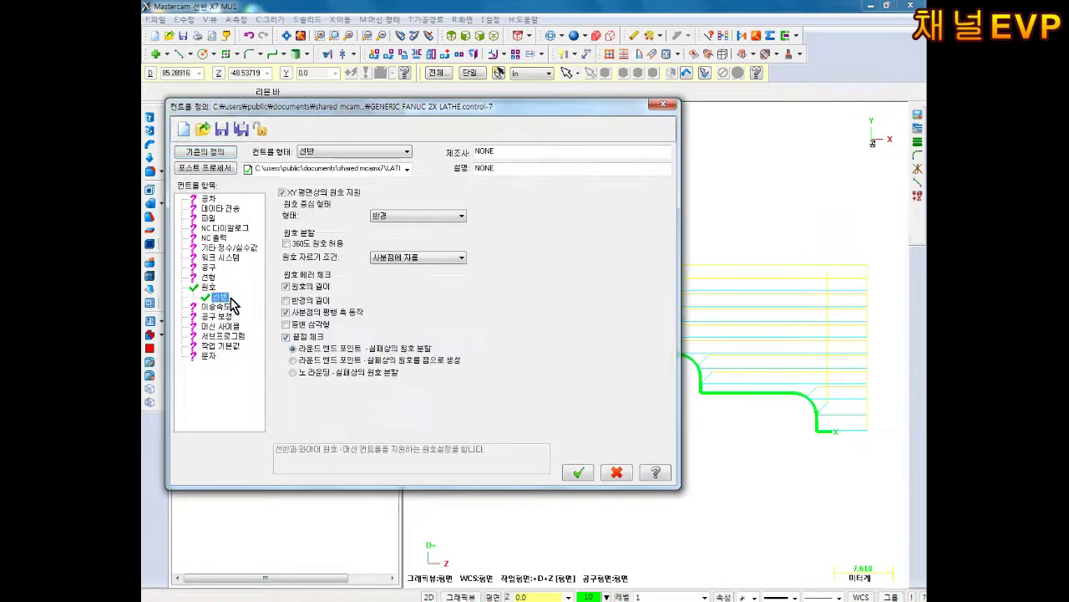
pyautogui.click(417, 215)
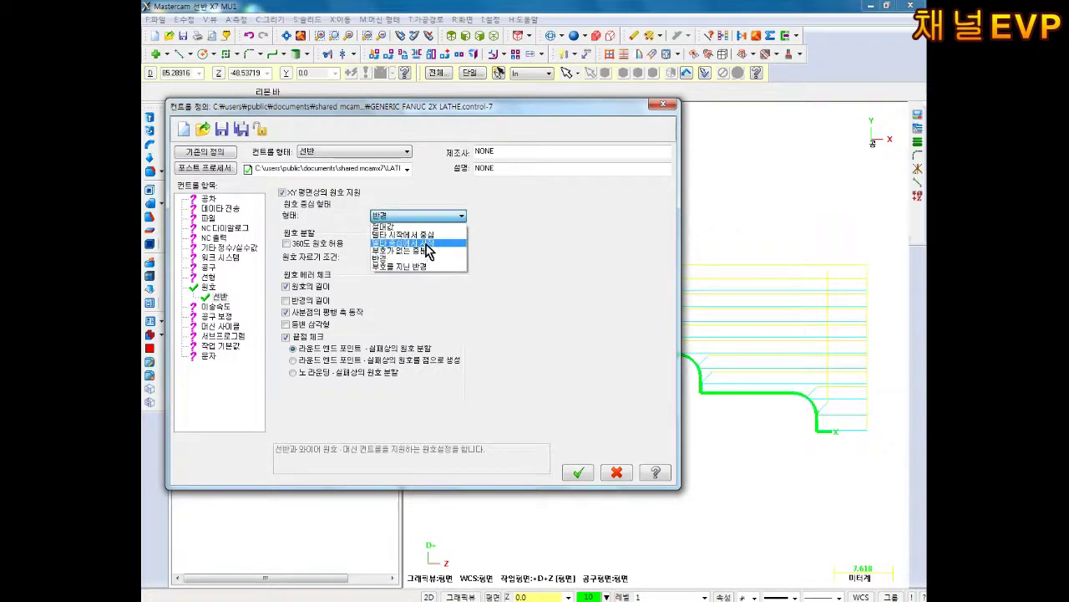
pyautogui.click(428, 250)
pyautogui.click(576, 473)
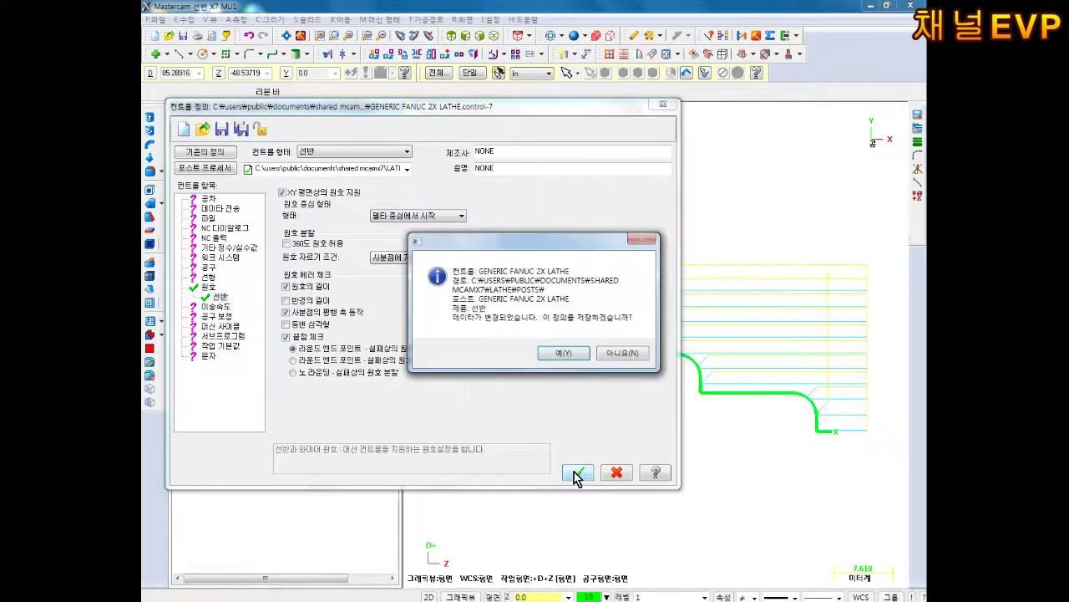
pyautogui.click(564, 353)
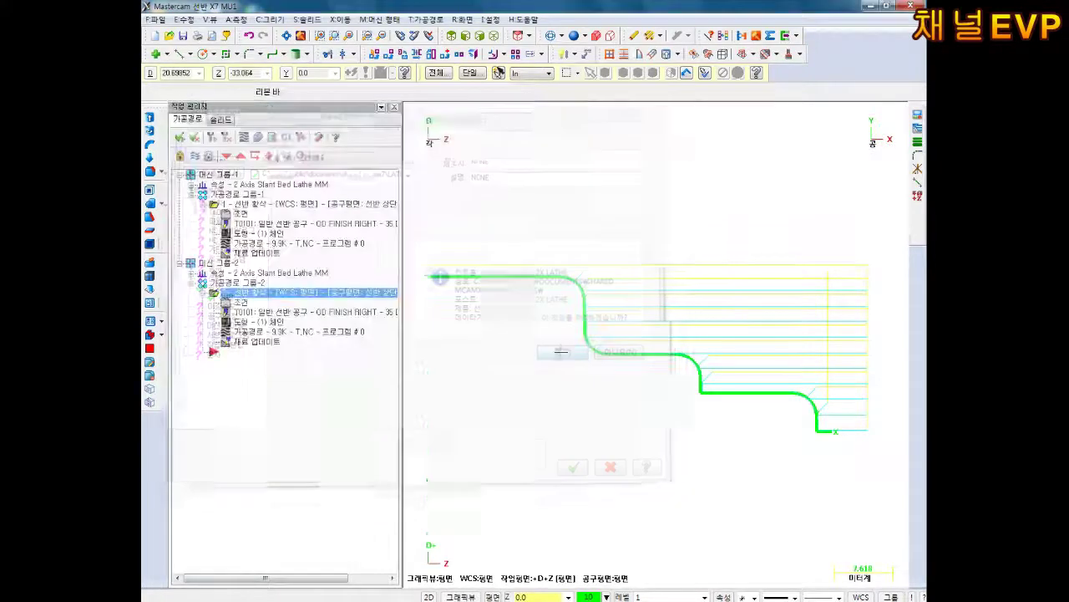
# Step: Post the group-2 roughing operation to 01-12.NC, overwriting the existing file
pyautogui.click(263, 292)
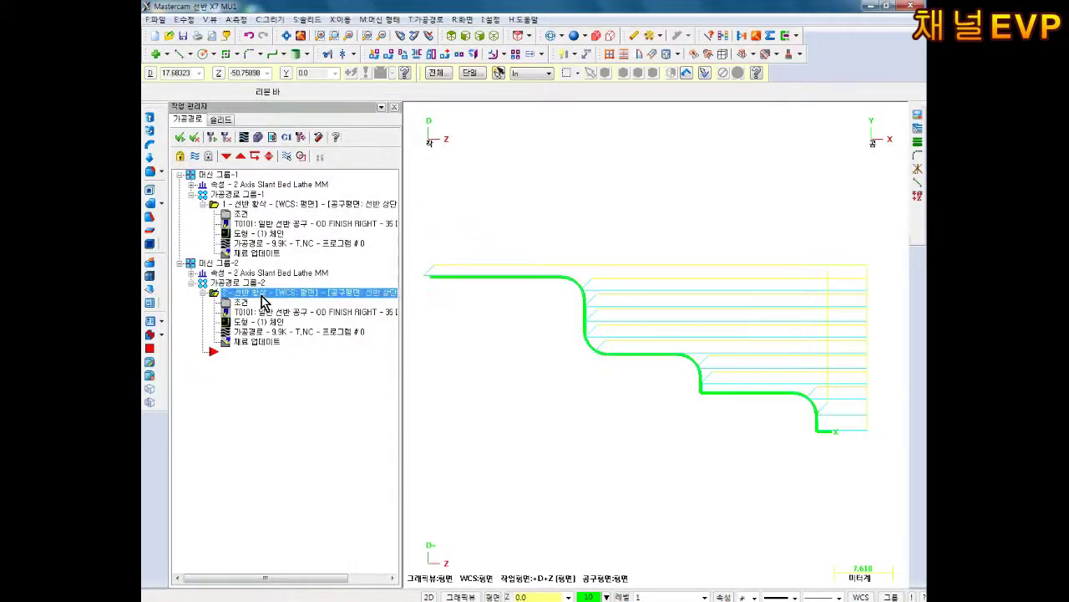
pyautogui.click(285, 144)
pyautogui.click(436, 319)
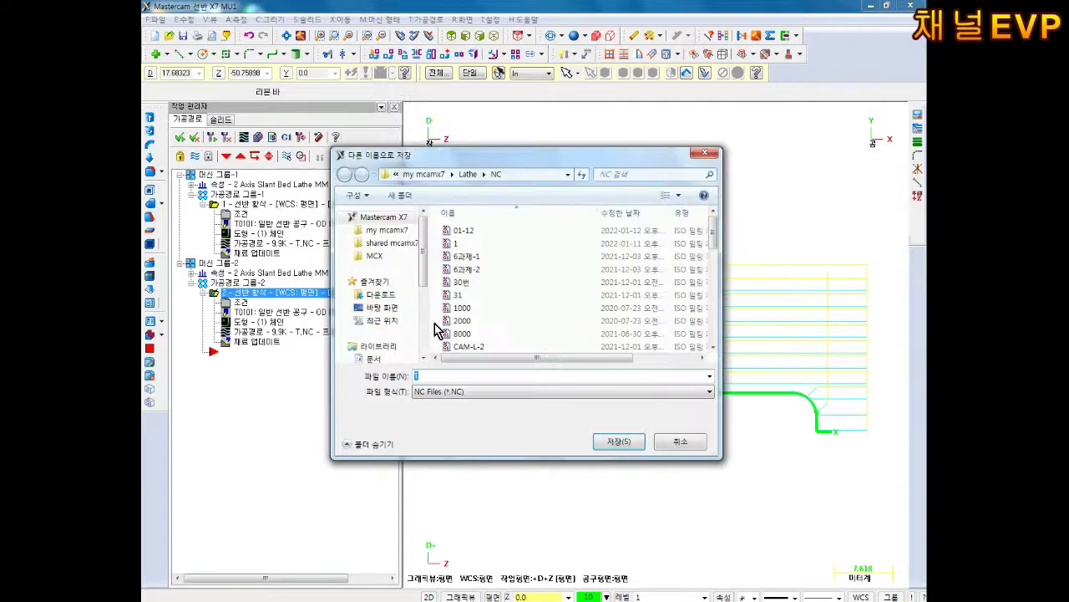
pyautogui.click(483, 232)
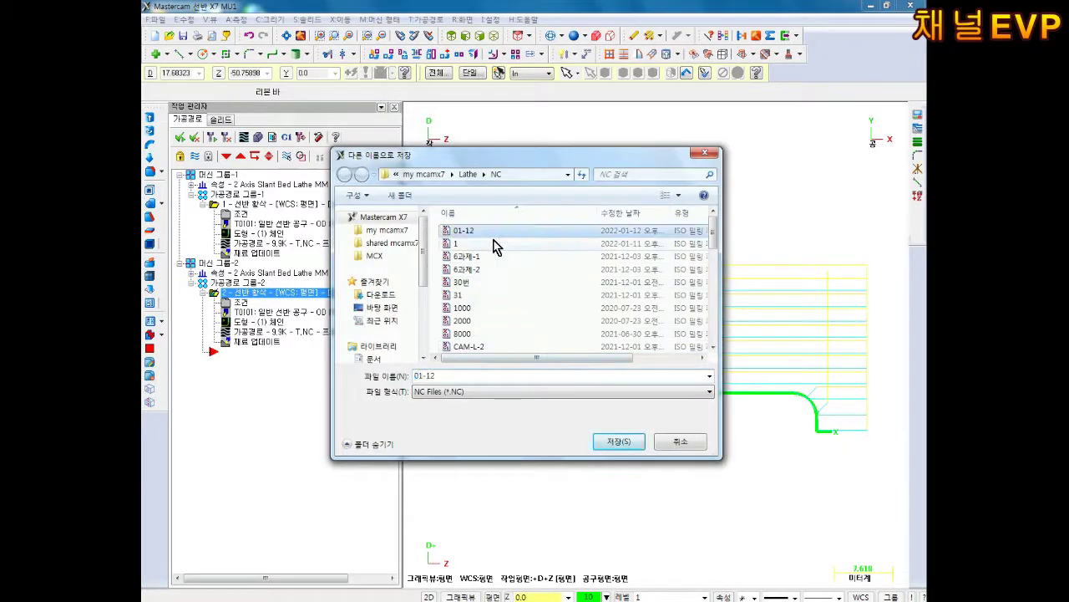
pyautogui.click(620, 441)
pyautogui.press('Return')
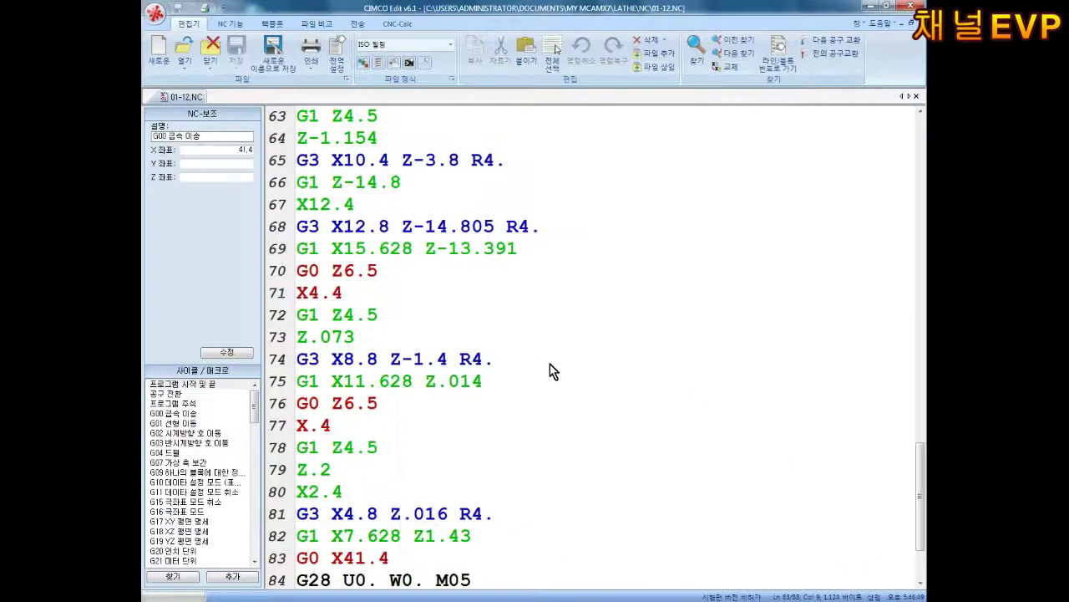
# Step: Scroll the posted NC code back up to line 1 and close CIMCO Edit
pyautogui.click(523, 294)
pyautogui.scroll(9, 514, 378)
pyautogui.scroll(8, 511, 379)
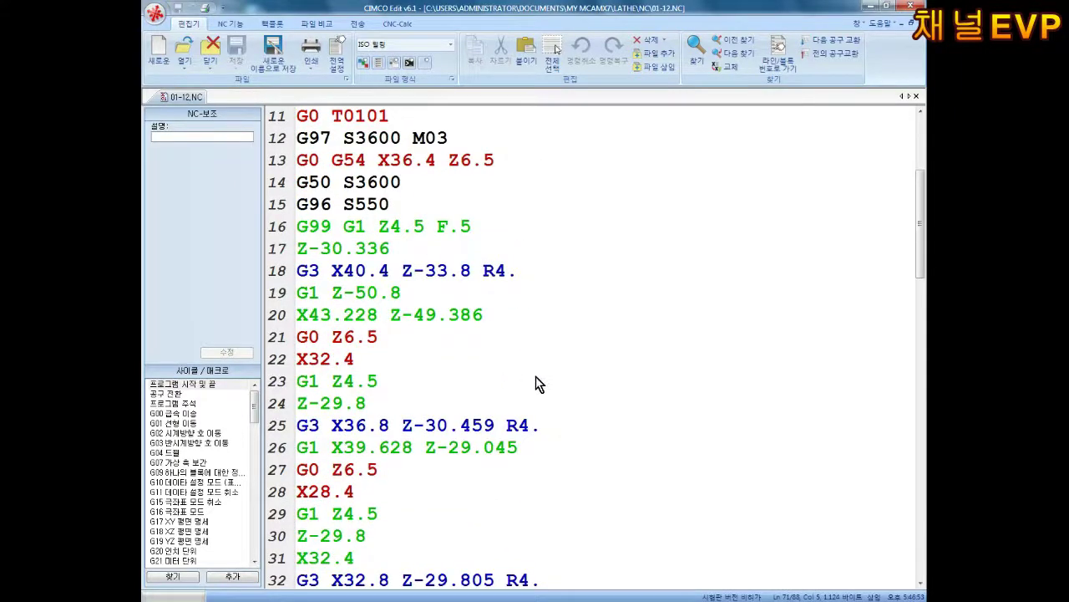
pyautogui.scroll(4, 528, 389)
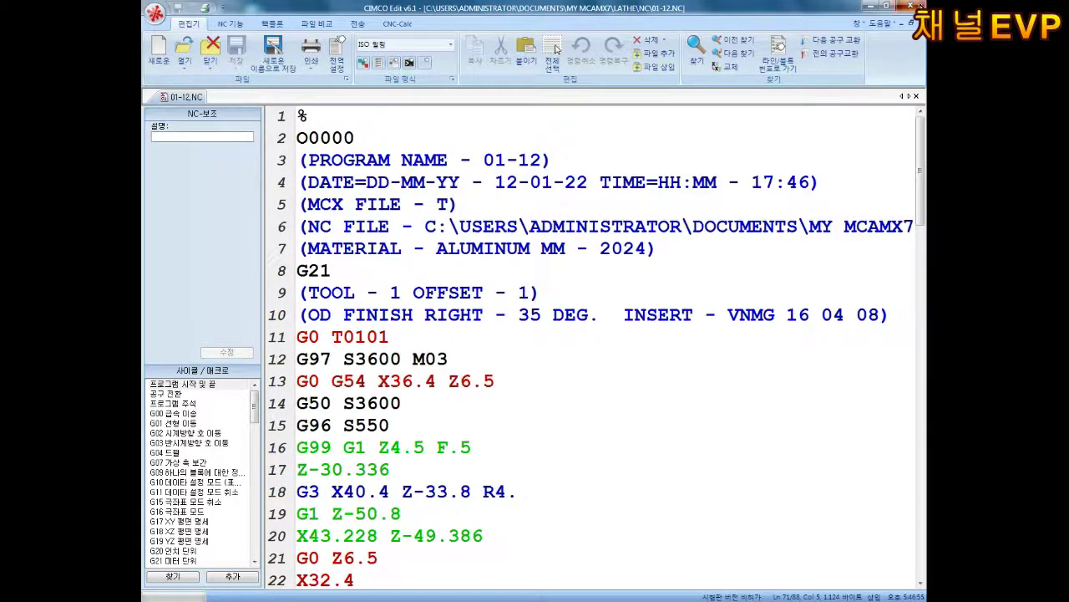
pyautogui.click(910, 6)
pyautogui.click(490, 20)
# Step: Accept the arc output settings in the Control Definition Manager and save the control definition
pyautogui.click(496, 191)
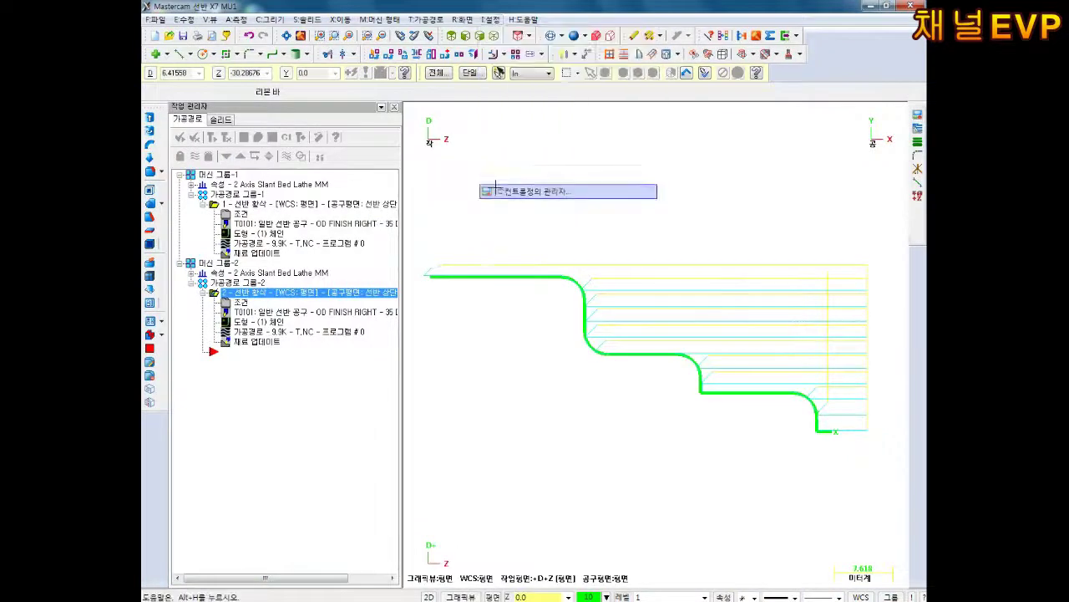
pyautogui.click(208, 286)
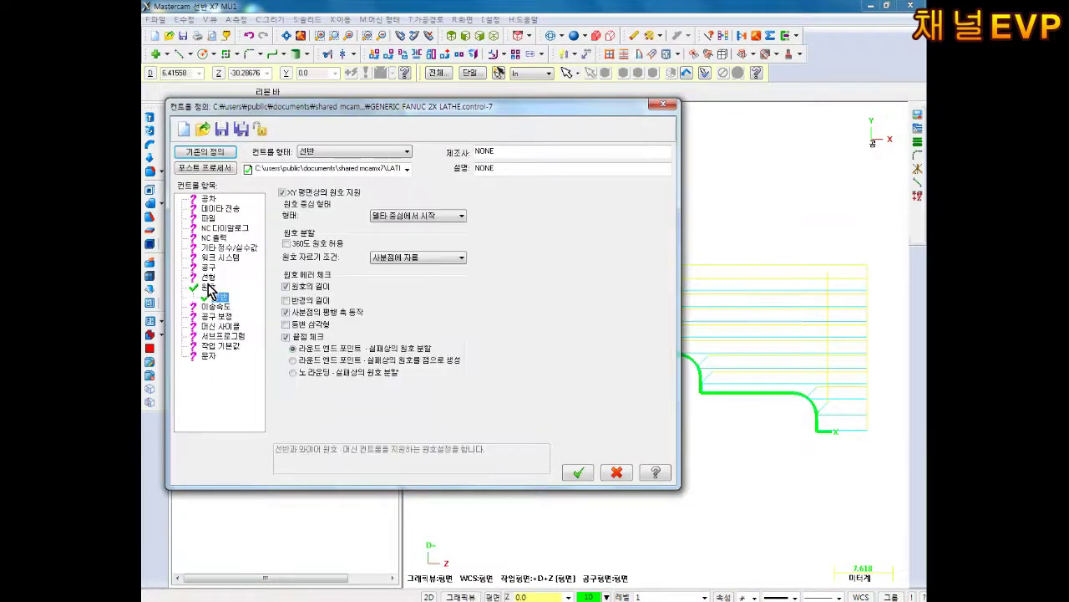
pyautogui.click(585, 474)
pyautogui.click(575, 354)
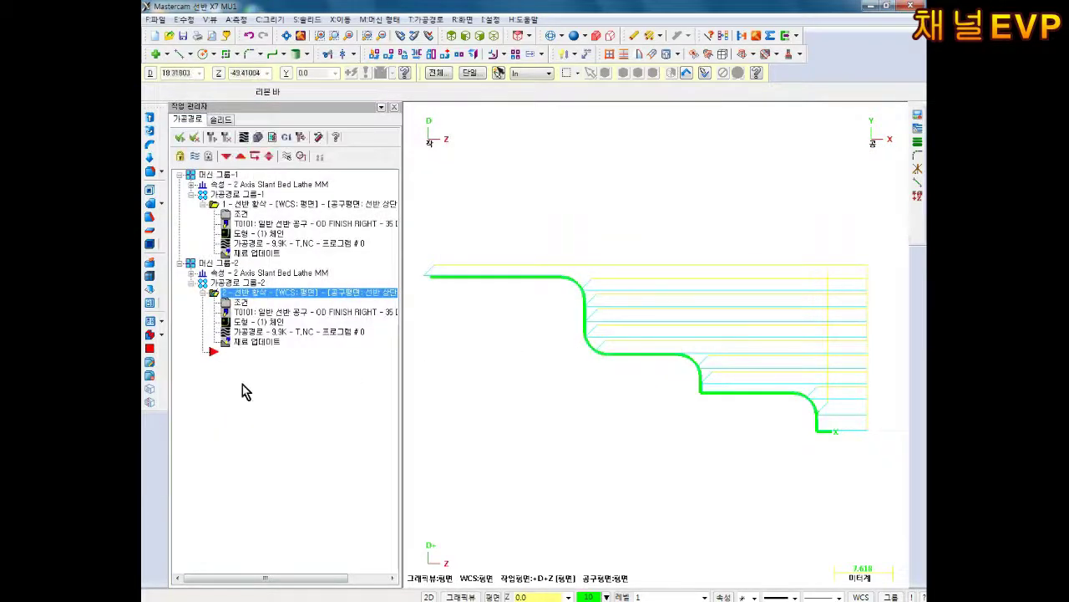
# Step: Add a slant-bed lathe machine group 3 and paste a copy of the roughing operation into it
pyautogui.click(378, 20)
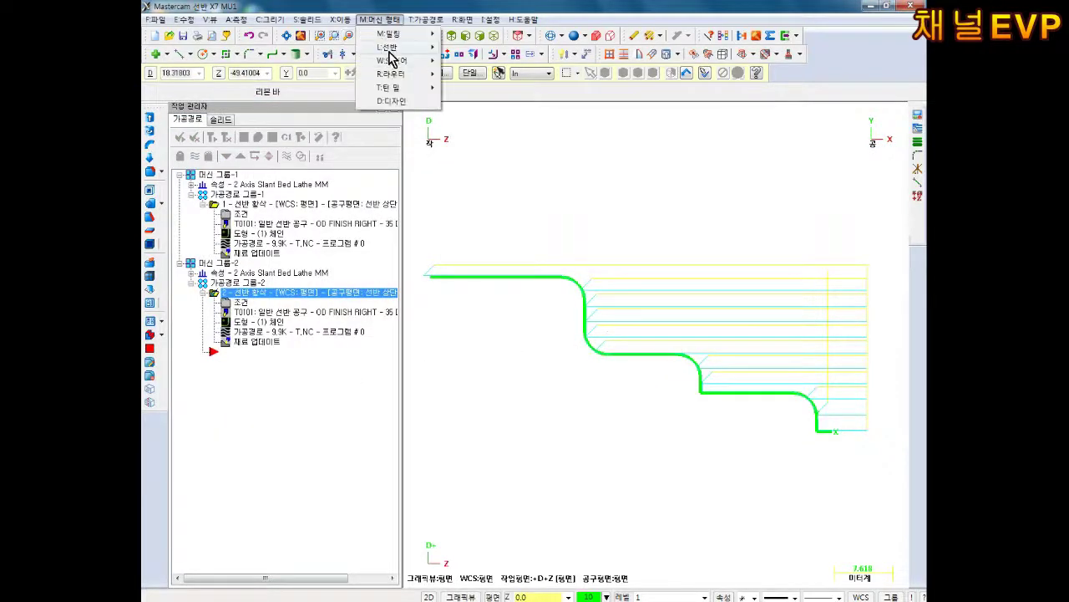
pyautogui.moveTo(389, 47)
pyautogui.click(486, 64)
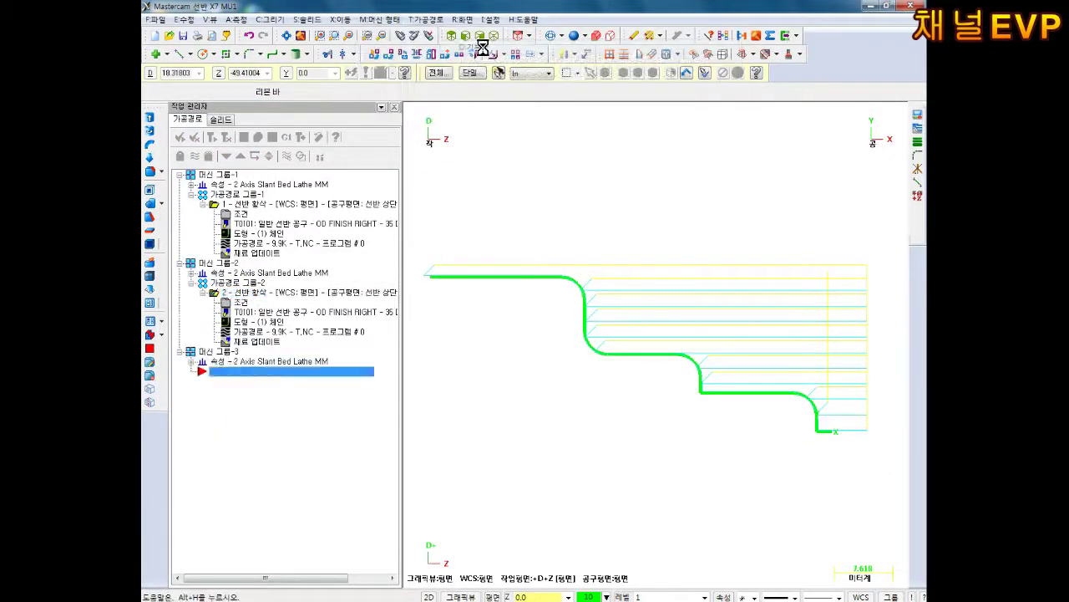
pyautogui.click(238, 293)
pyautogui.rightClick(238, 293)
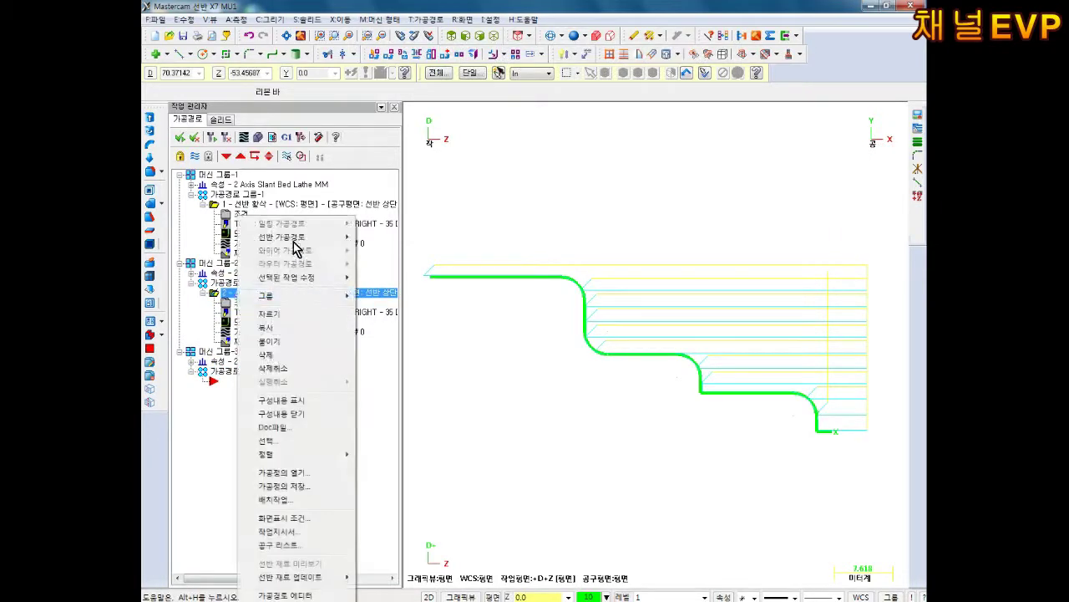
pyautogui.click(272, 329)
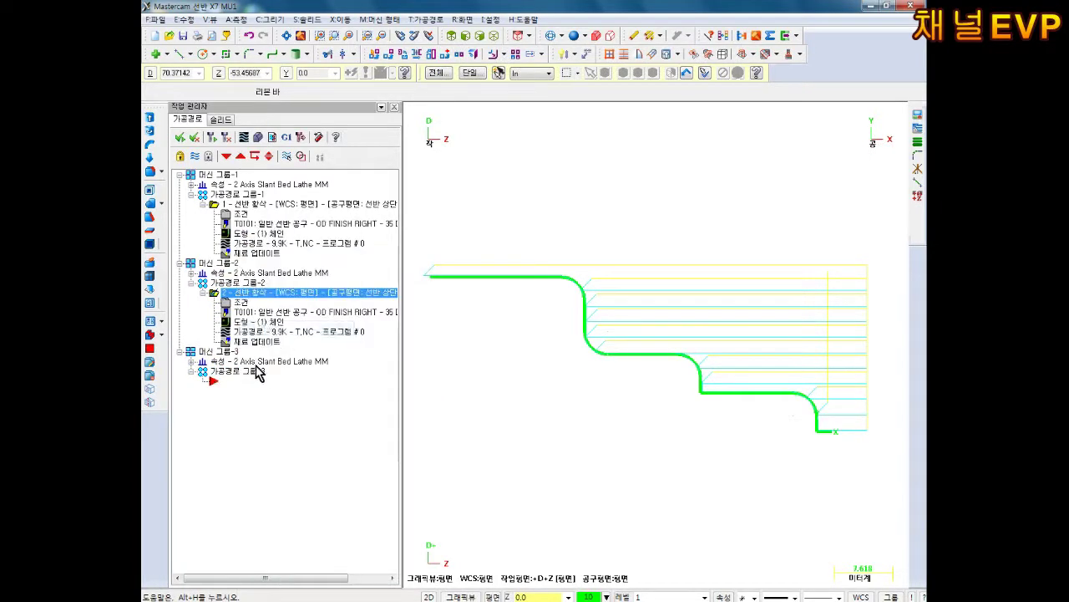
pyautogui.click(251, 361)
pyautogui.rightClick(251, 361)
pyautogui.click(294, 341)
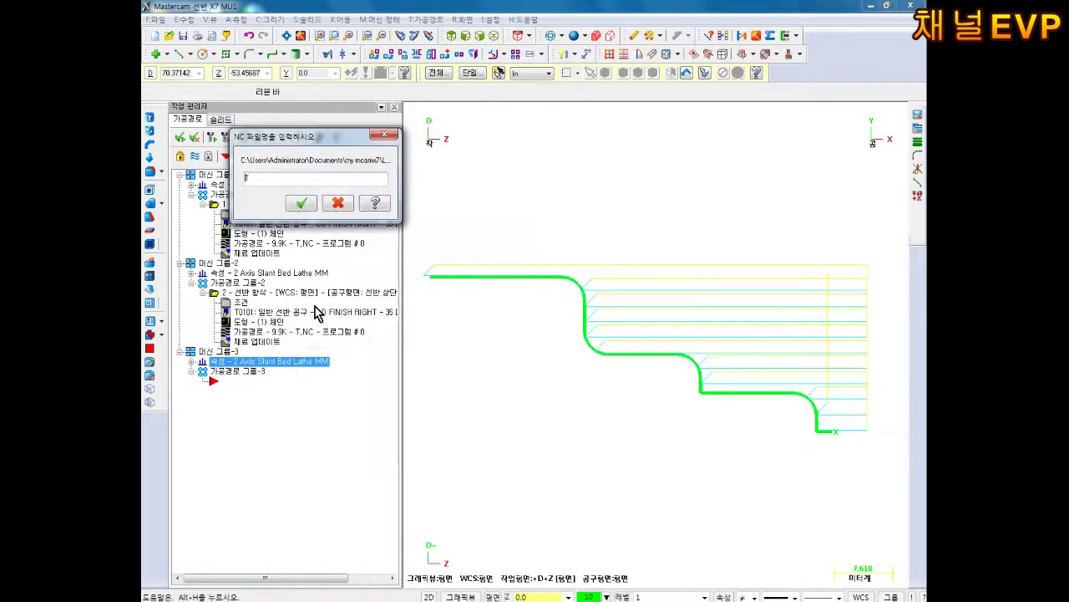
pyautogui.click(299, 203)
pyautogui.click(240, 364)
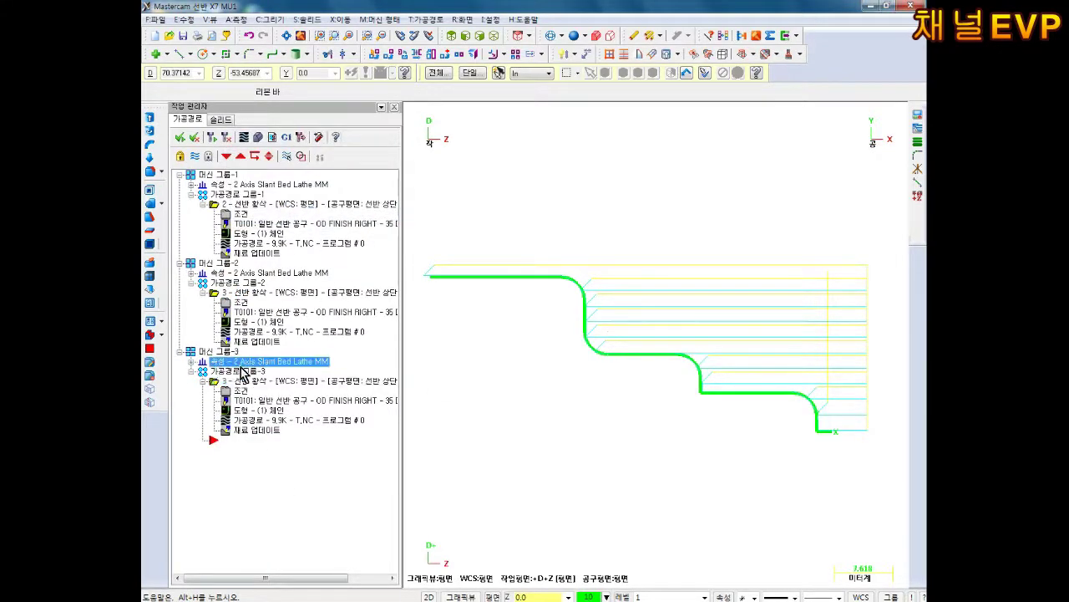
pyautogui.click(300, 137)
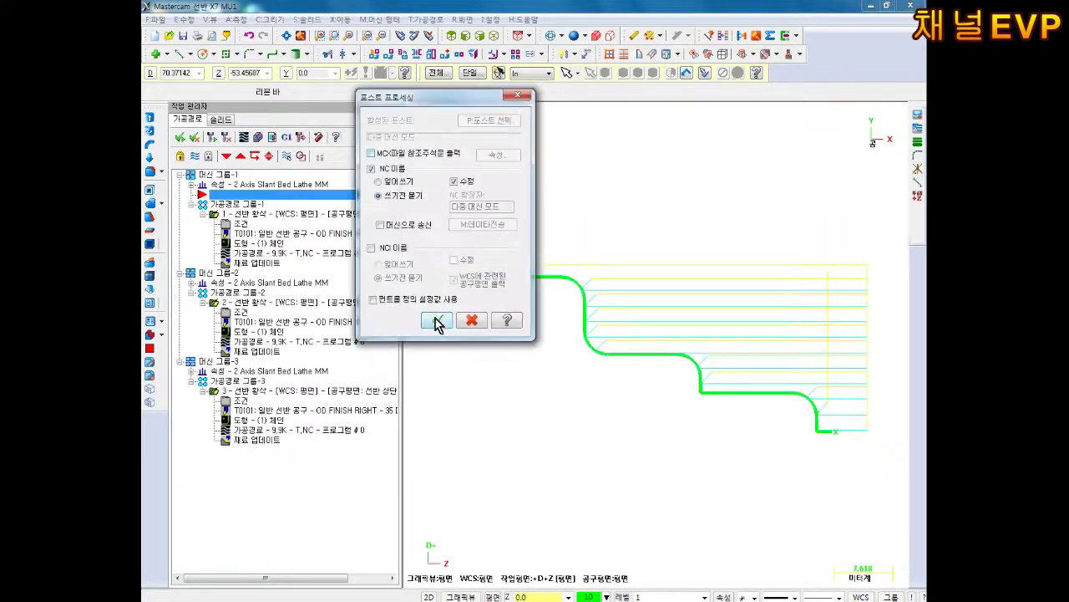
# Step: Cancel the three extra NC Save As dialogs and review operation 3's roughing parameters unchanged
pyautogui.click(505, 320)
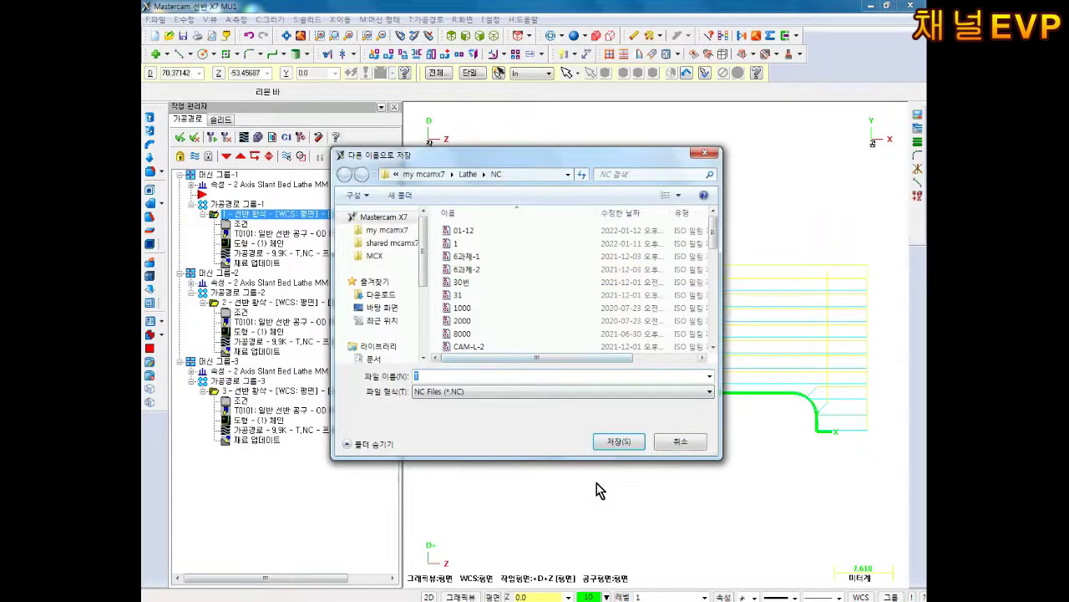
pyautogui.click(684, 443)
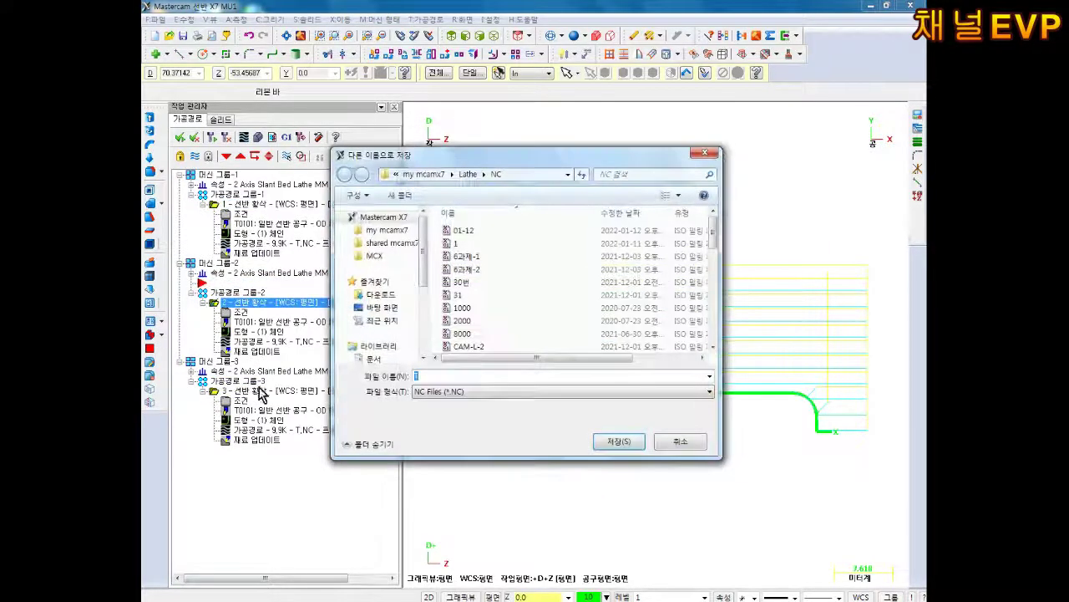
pyautogui.click(687, 442)
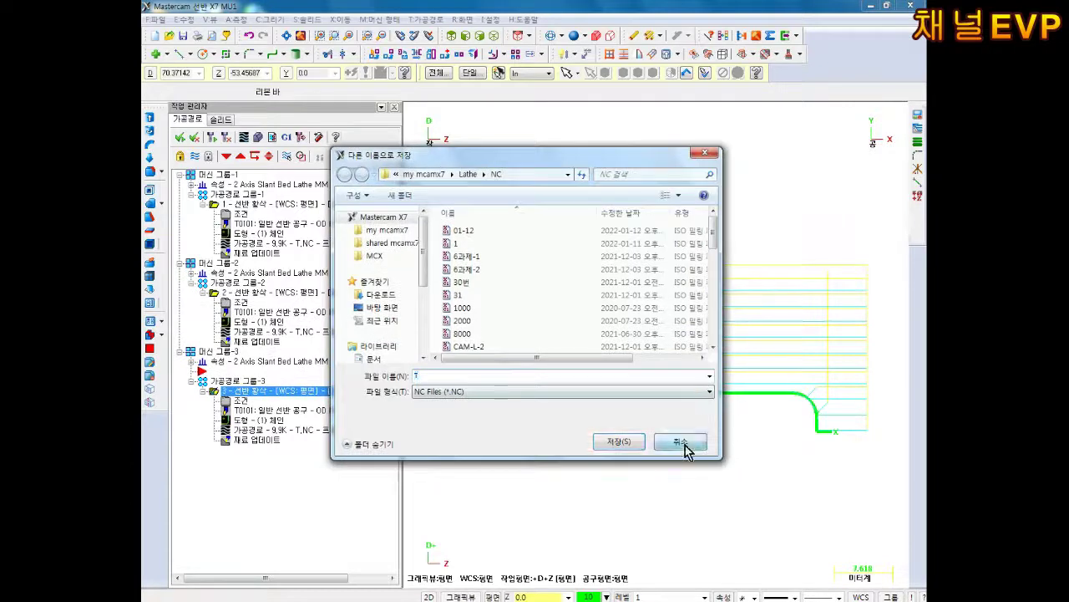
pyautogui.click(684, 442)
pyautogui.click(244, 391)
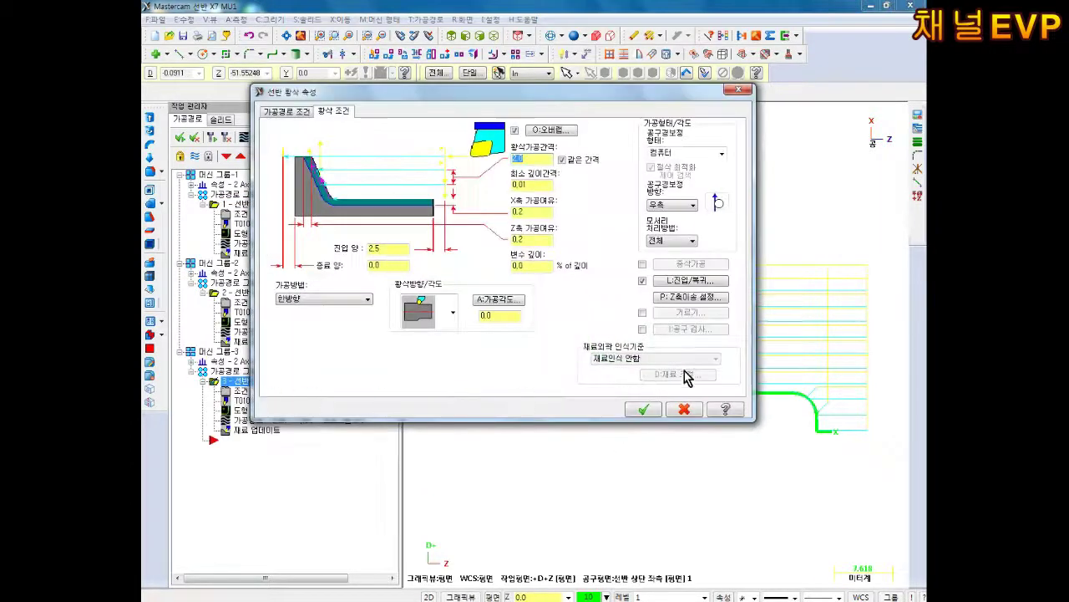
pyautogui.click(685, 408)
pyautogui.rightClick(244, 385)
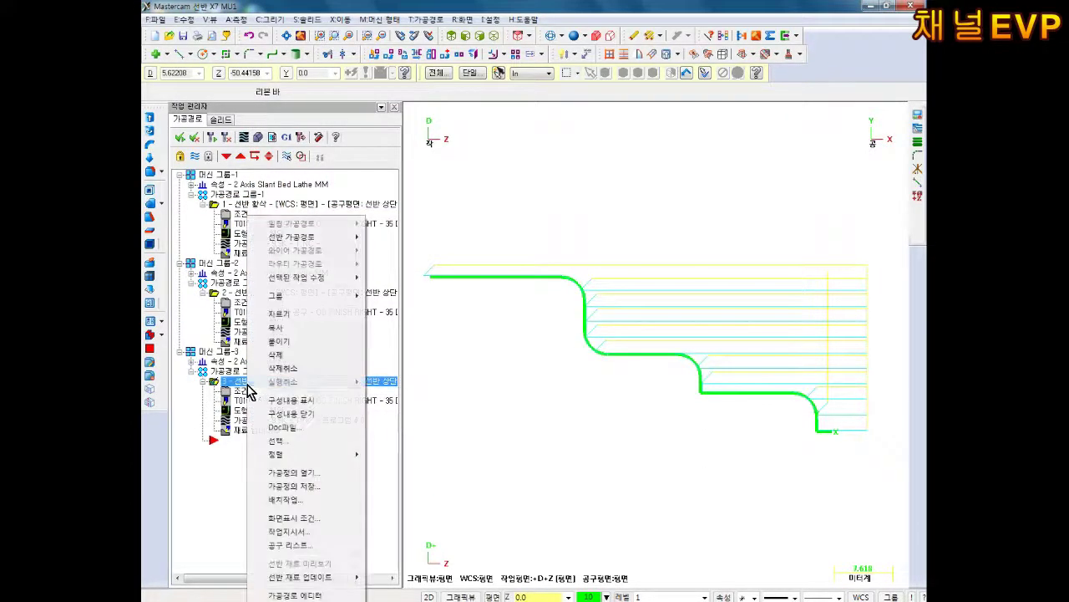
pyautogui.click(221, 389)
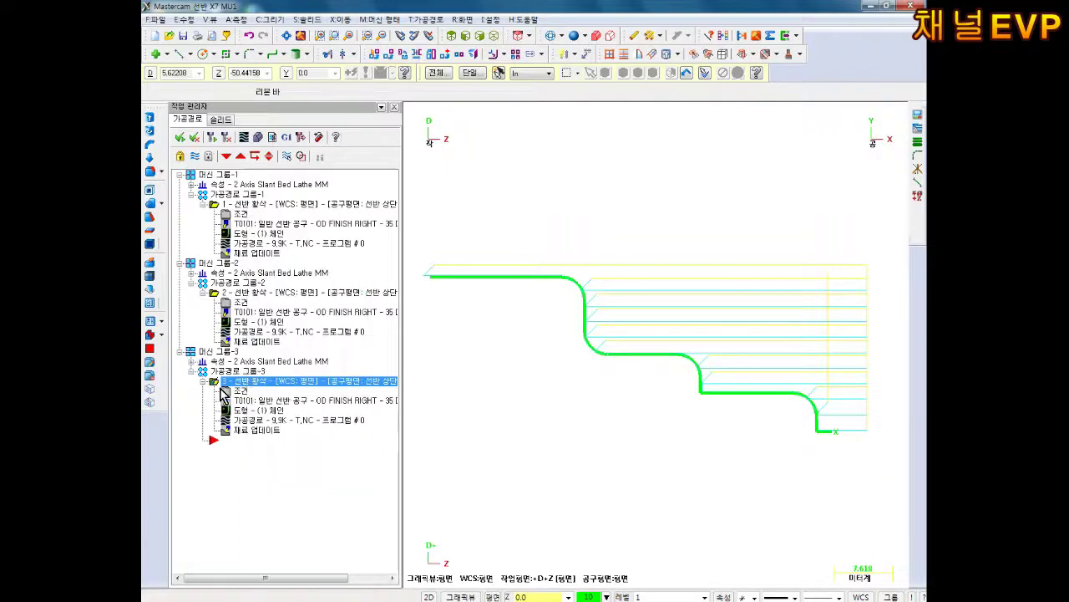
# Step: Post operation 3 to 01-12.NC, replacing the earlier file
pyautogui.click(288, 137)
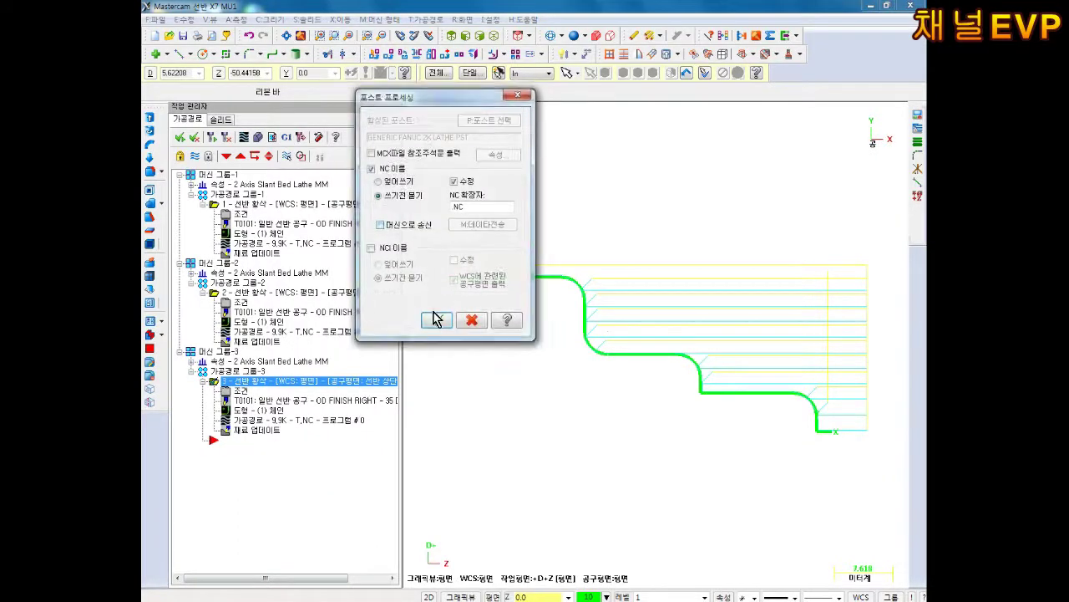
pyautogui.click(435, 319)
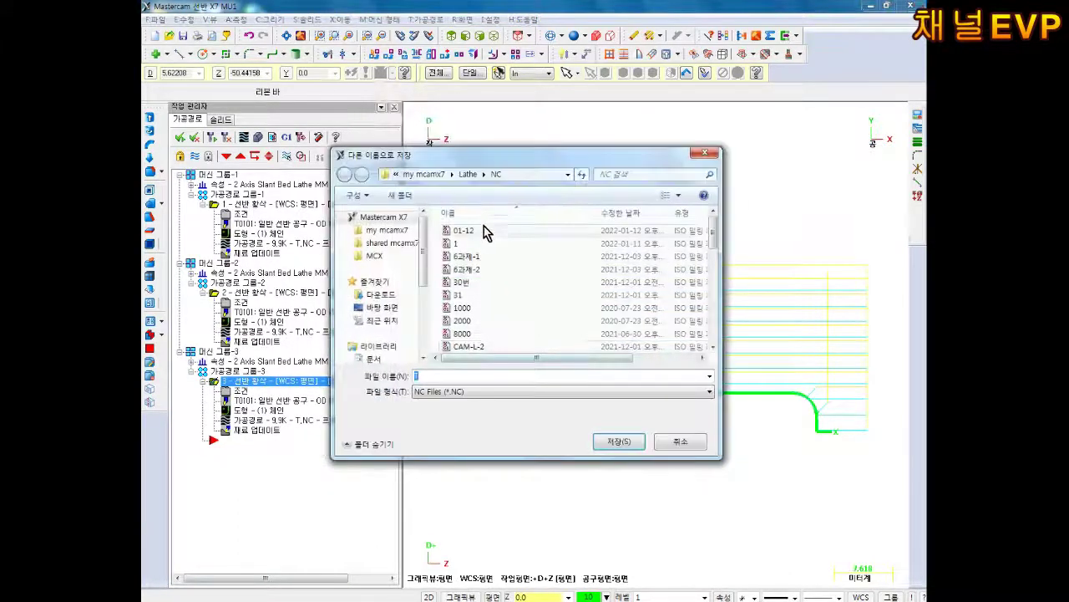
pyautogui.click(478, 227)
pyautogui.click(617, 441)
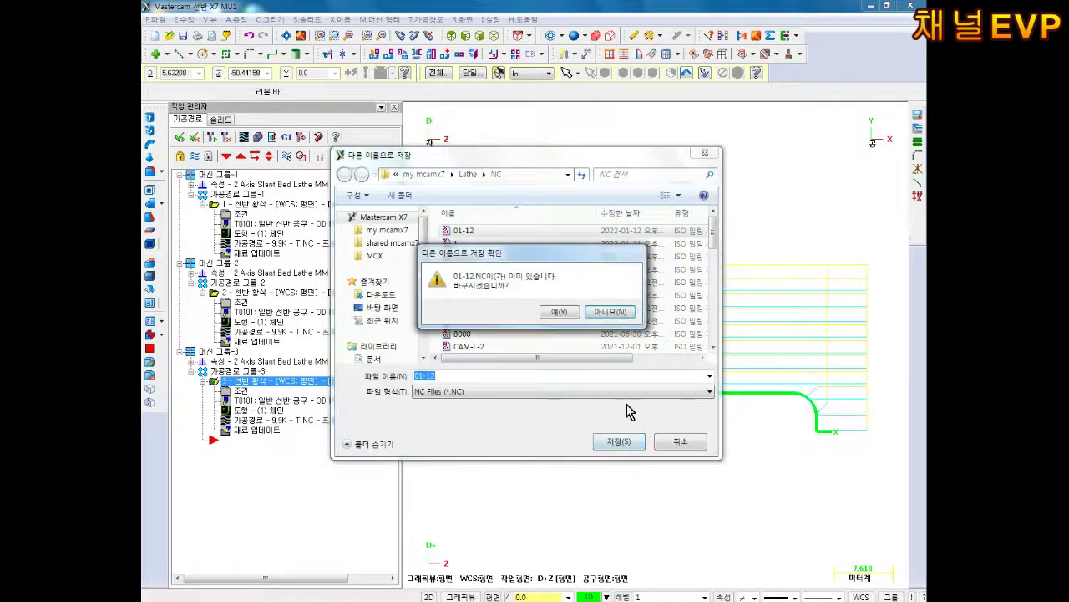
pyautogui.click(557, 312)
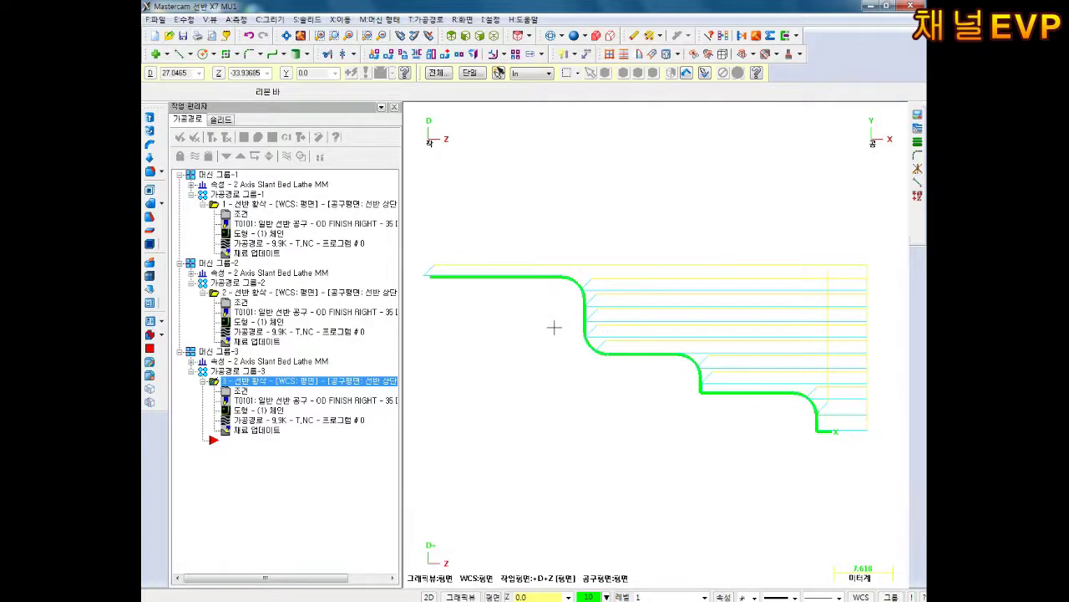
# Step: Scroll through the reposted 01-12.NC to confirm the G2/G3 arc lines now carry I and K values
pyautogui.click(565, 426)
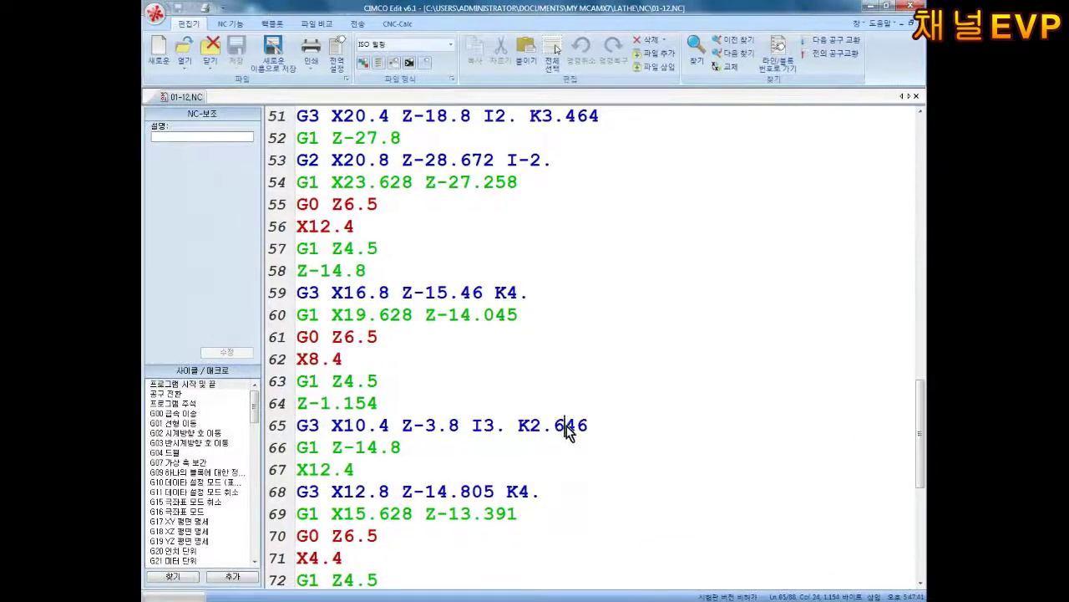
pyautogui.scroll(8, 565, 427)
pyautogui.scroll(5, 563, 438)
pyautogui.scroll(4, 563, 438)
pyautogui.scroll(-1, 560, 406)
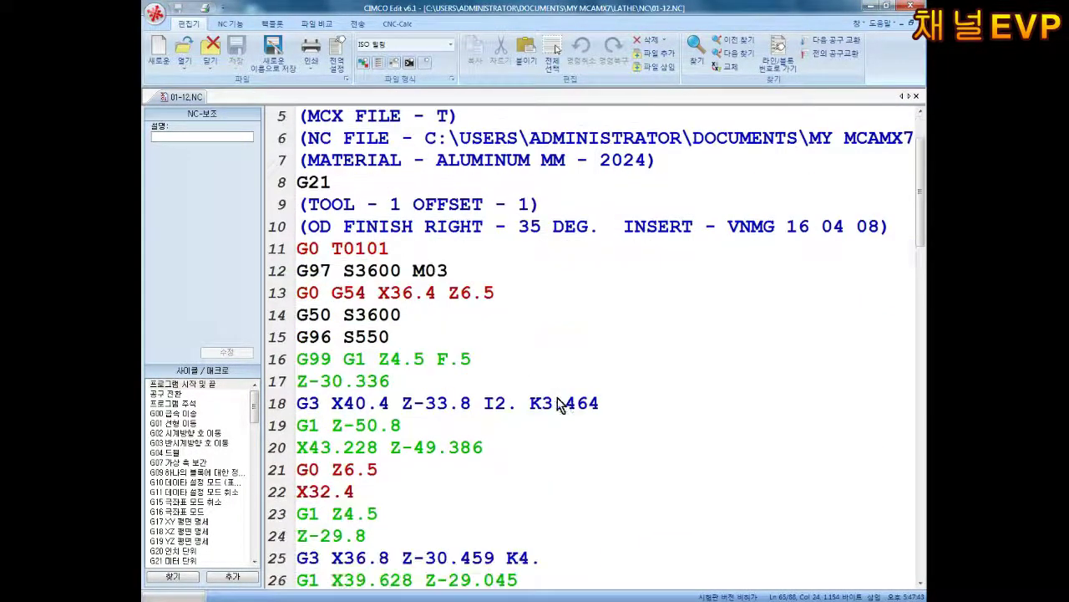
pyautogui.scroll(-4, 507, 423)
pyautogui.scroll(-4, 507, 426)
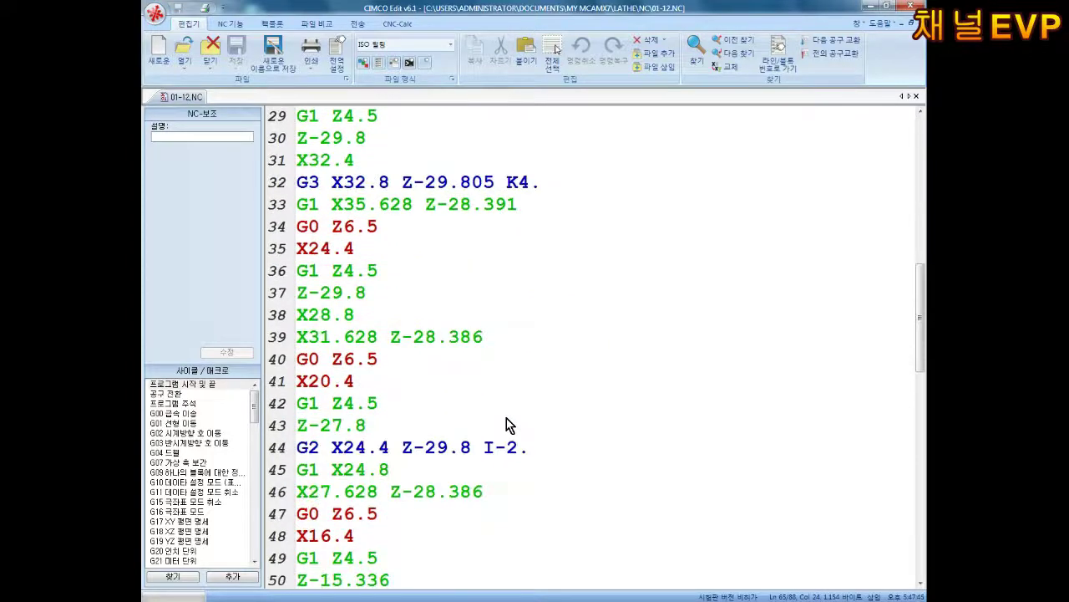
pyautogui.scroll(-5, 507, 424)
pyautogui.scroll(-4, 516, 408)
pyautogui.scroll(-4, 561, 409)
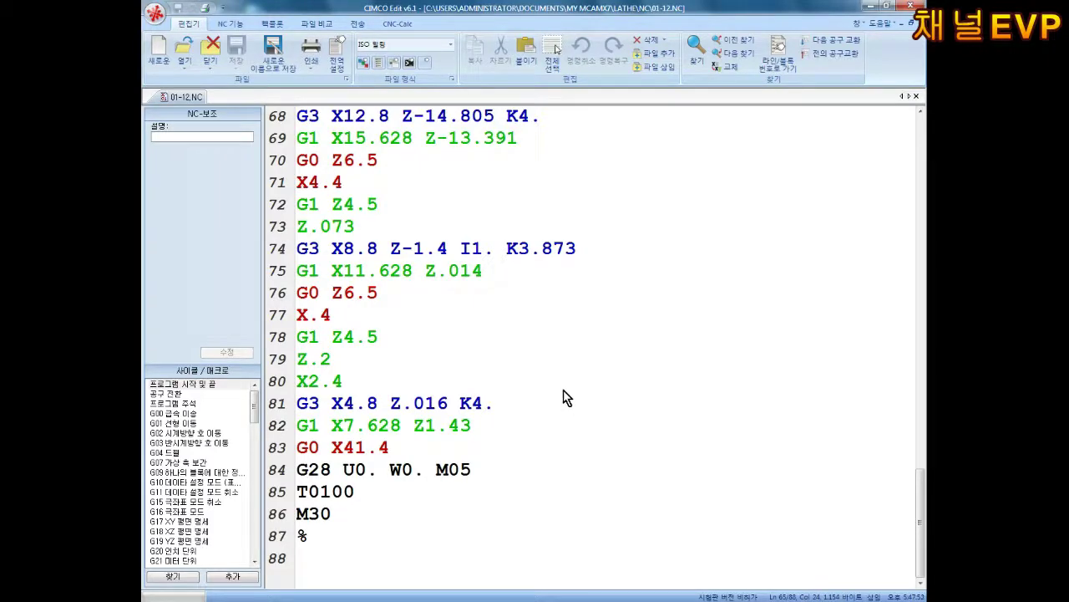
pyautogui.scroll(10, 487, 405)
pyautogui.scroll(12, 496, 413)
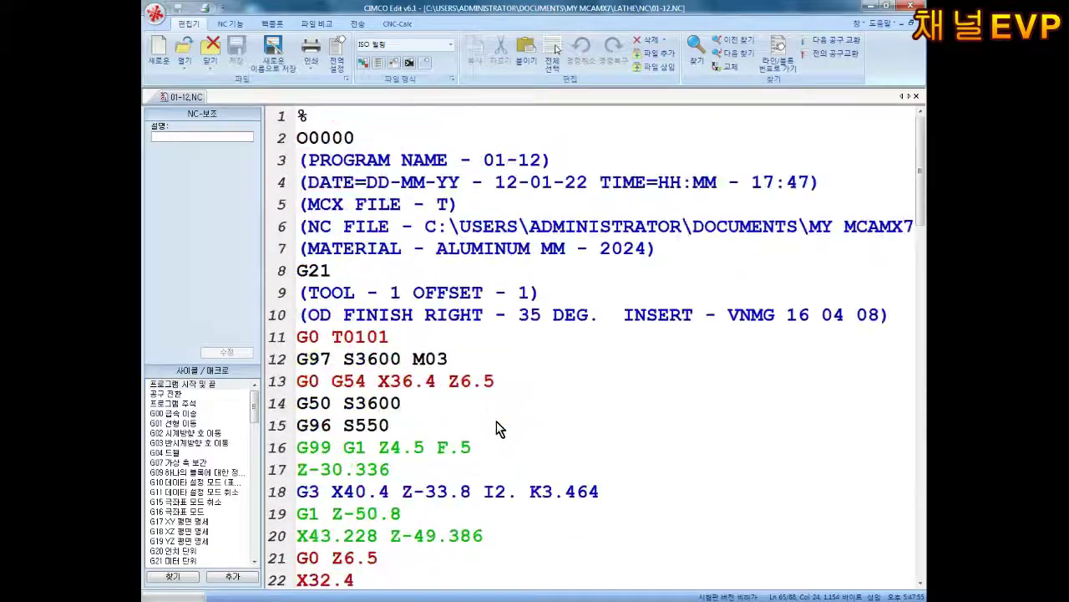